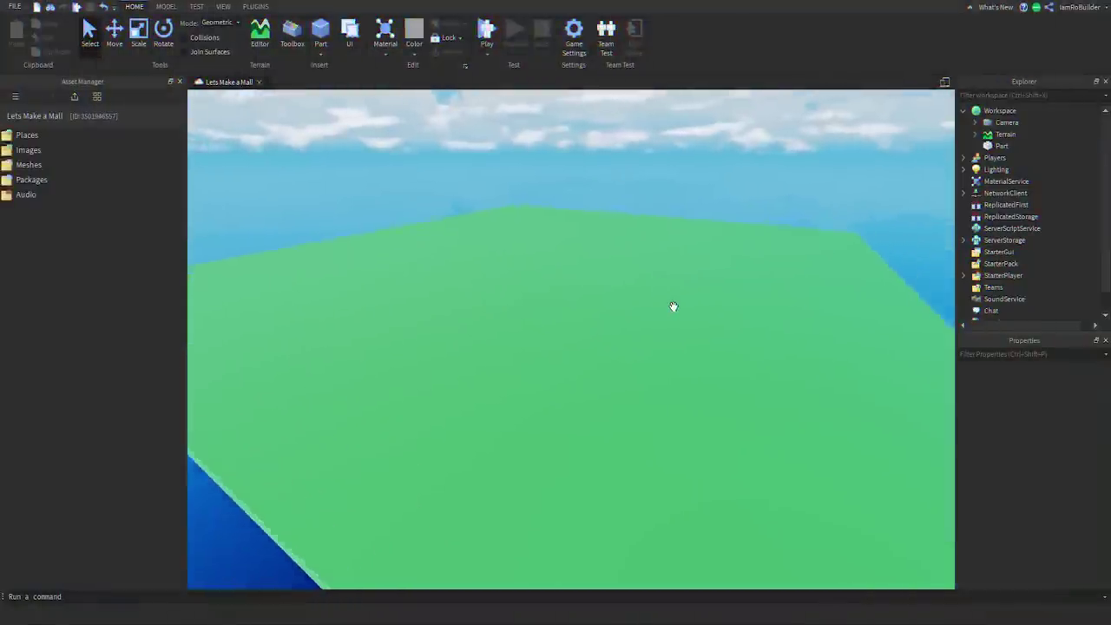
right_drag(674, 306, 673, 307)
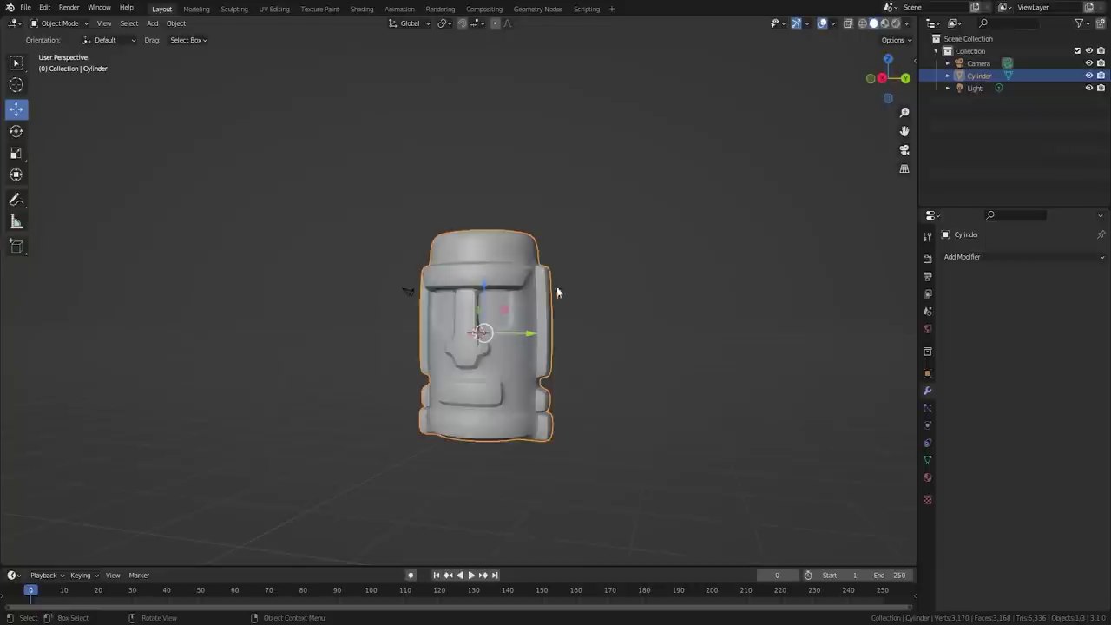
Switch to Blender, enter Edit Mode on the stone head and select the four tip faces of the bump on its back
middle_drag(559, 292, 364, 298)
scroll(516, 369, up, 3)
key(Tab)
scroll(536, 388, up, 8)
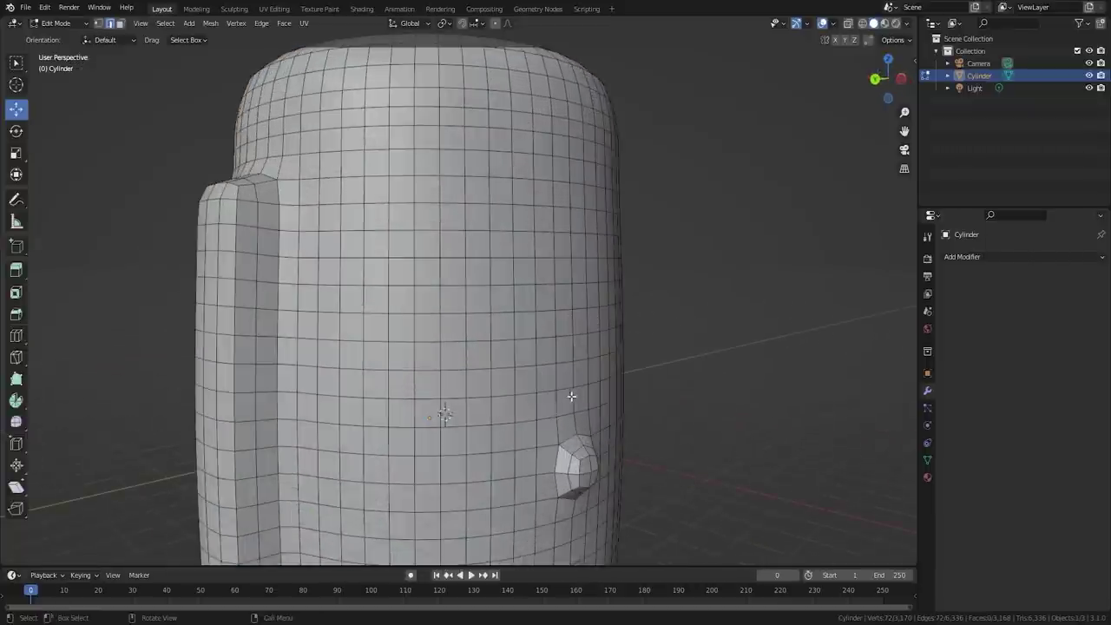
click(435, 387)
click(120, 23)
shift+click(421, 397)
shift+click(427, 417)
shift+click(439, 391)
shift+click(446, 415)
Move the selected tip faces about 0.22 m along X toward the head
mouse_move(447, 416)
middle_down()
mouse_move(524, 402)
mouse_move(437, 396)
middle_up()
key(ctrl+KP_1)
scroll(521, 387, up, 4)
shift+middle_drag(791, 380, 495, 359)
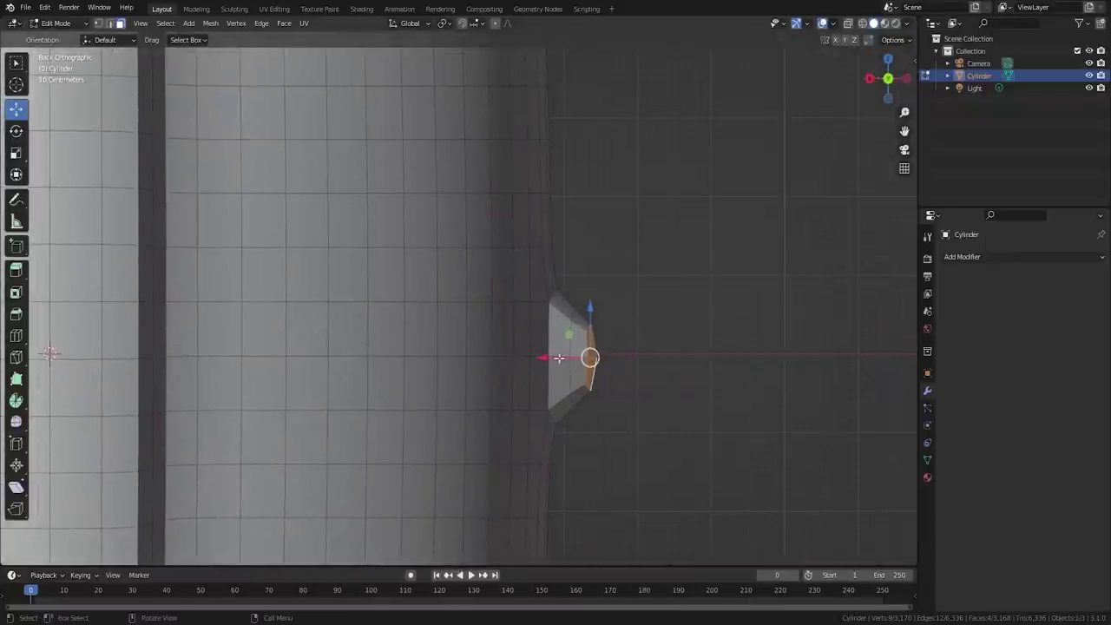
drag(556, 358, 538, 356)
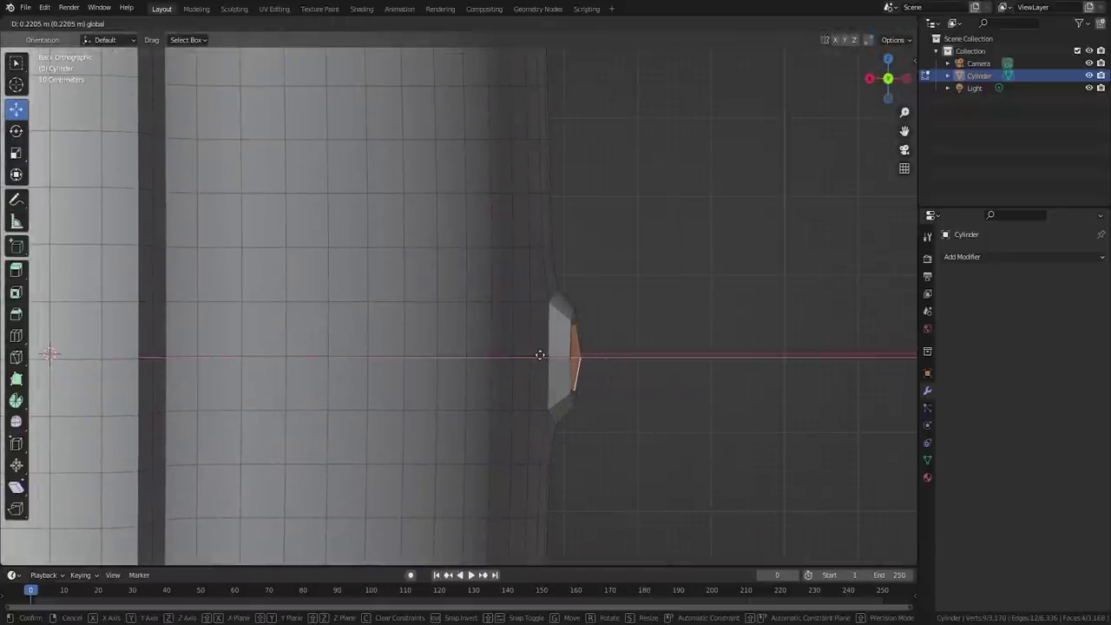
click(536, 355)
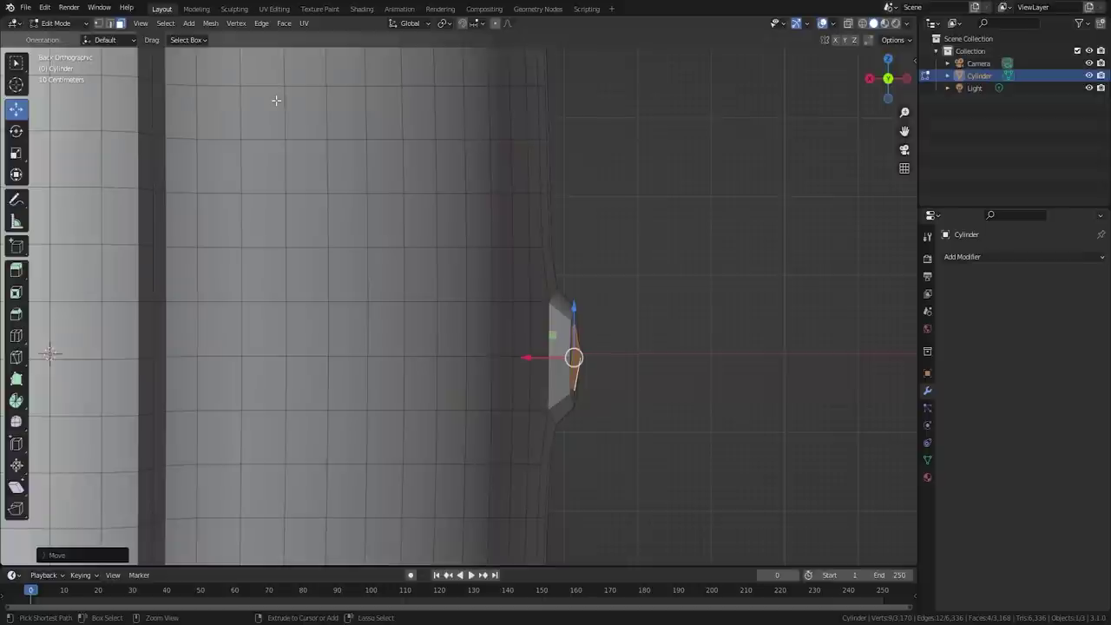
Grow the face selection around the bump, move it along X nearly flush with the back, and return to Object Mode
key(ctrl+KP_Add)
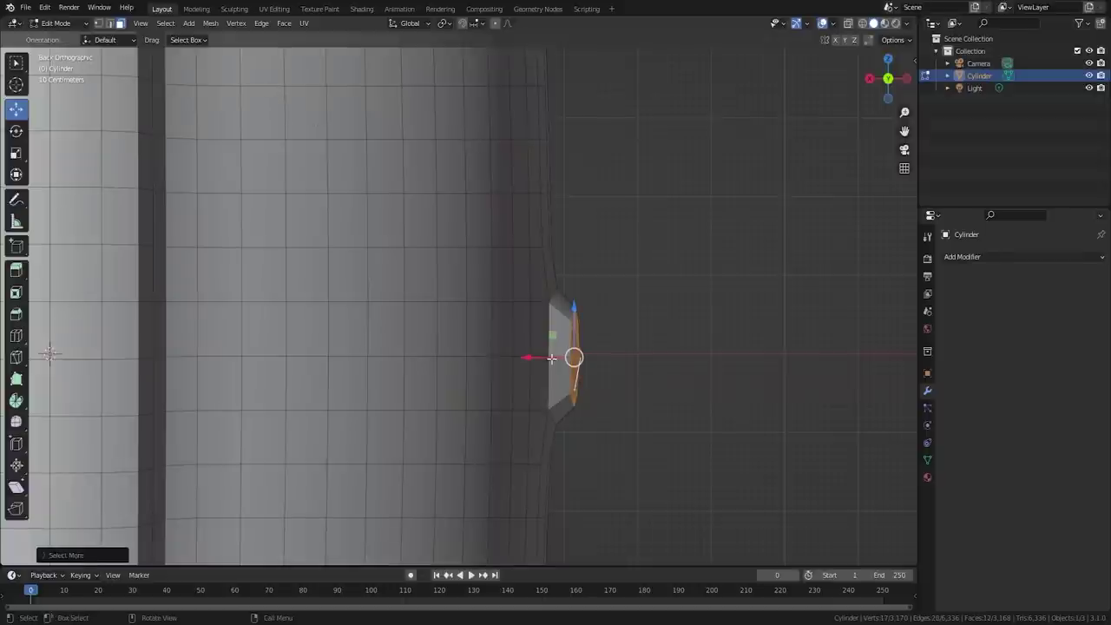
key(g)
key(x)
click(530, 355)
key(Tab)
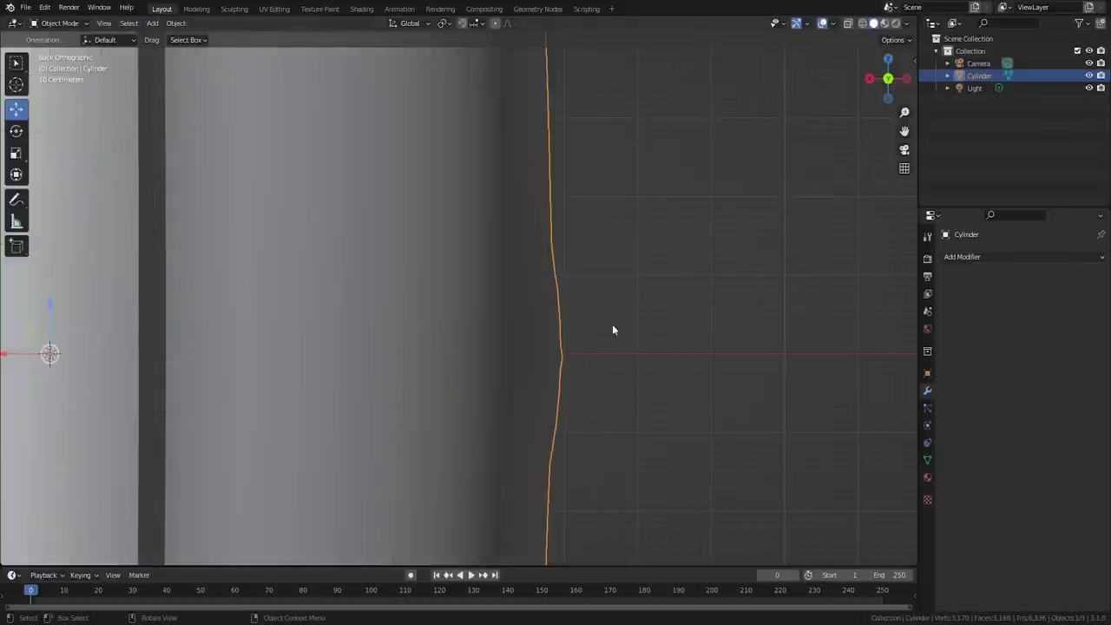
Duplicate the head and place the copy about 21.8 m away along Y
middle_drag(640, 310, 457, 304)
scroll(469, 291, down, 2)
middle_drag(504, 255, 331, 215)
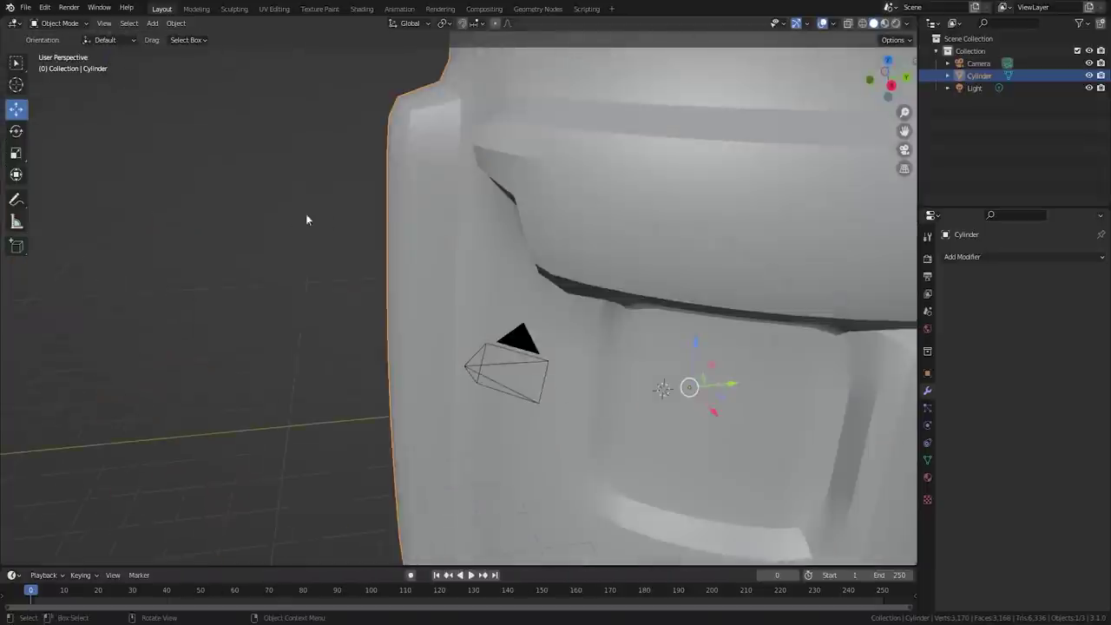
scroll(518, 276, down, 7)
middle_drag(518, 276, 519, 261)
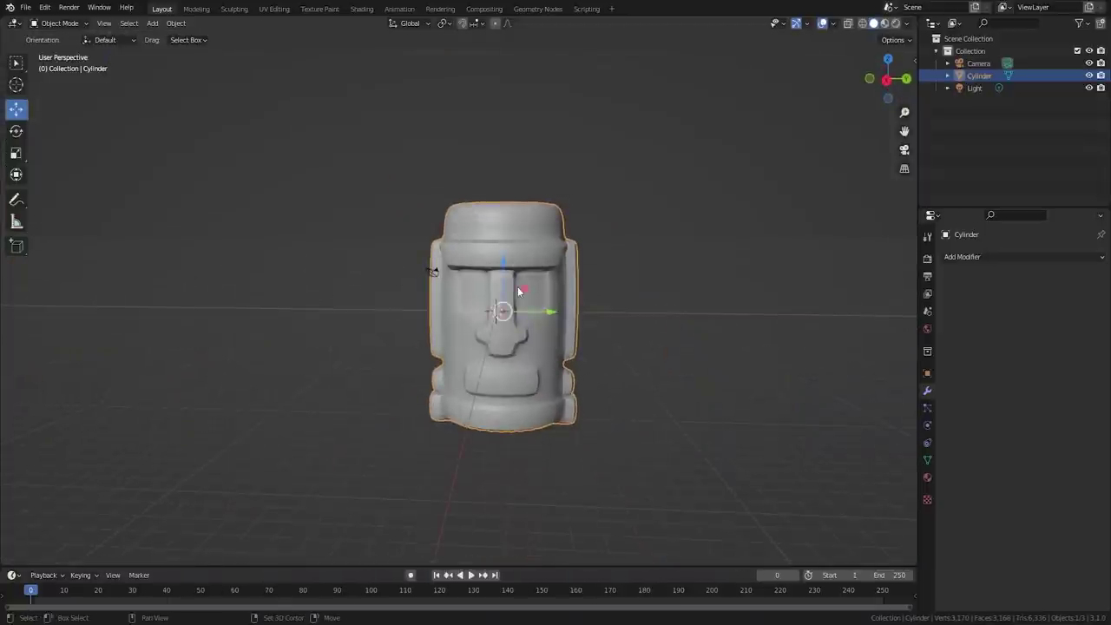
key(shift+d)
right_click(518, 287)
drag(550, 316, 745, 314)
shift+middle_drag(645, 276, 501, 283)
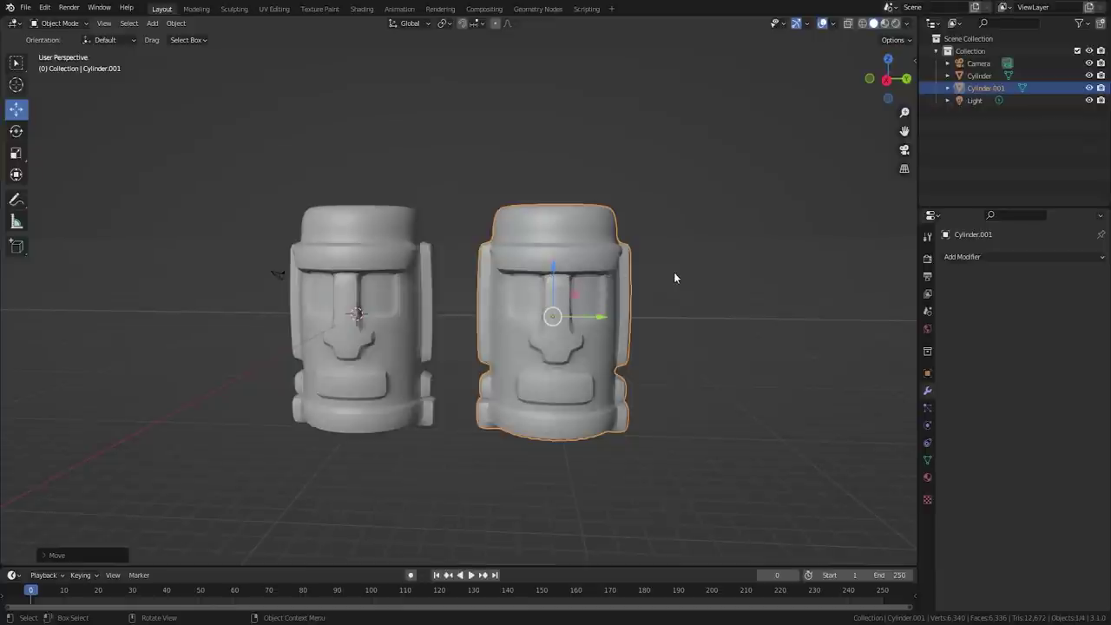
Bring up the One Click Damage add-on controls for the head copy
key(n)
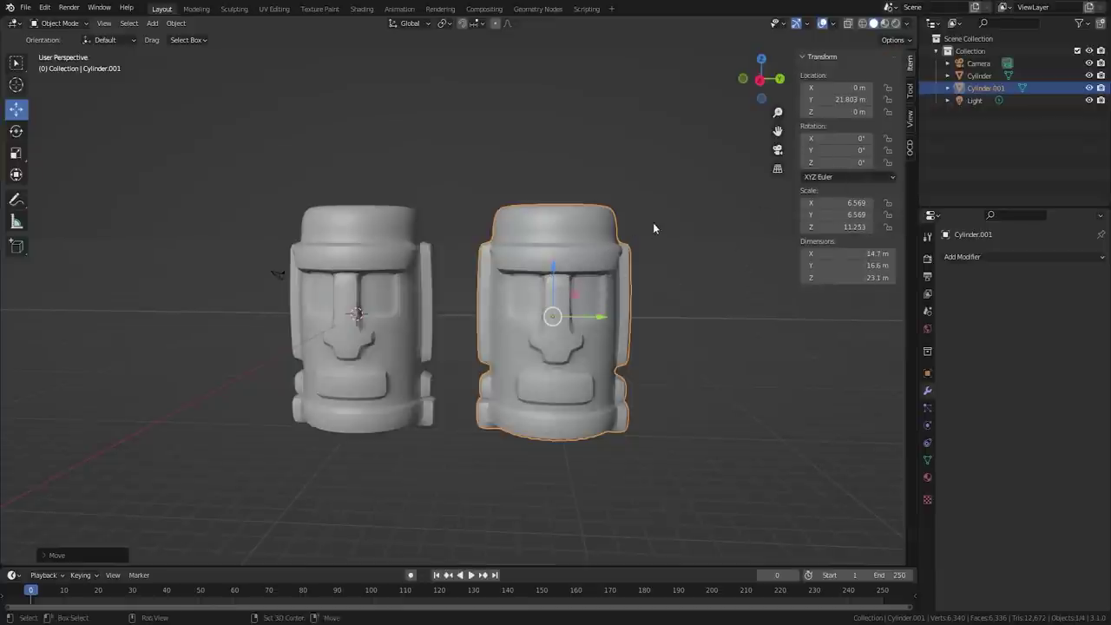
shift+middle_drag(647, 237, 414, 253)
shift+middle_drag(339, 286, 502, 251)
scroll(519, 265, up, 2)
scroll(537, 281, up, 2)
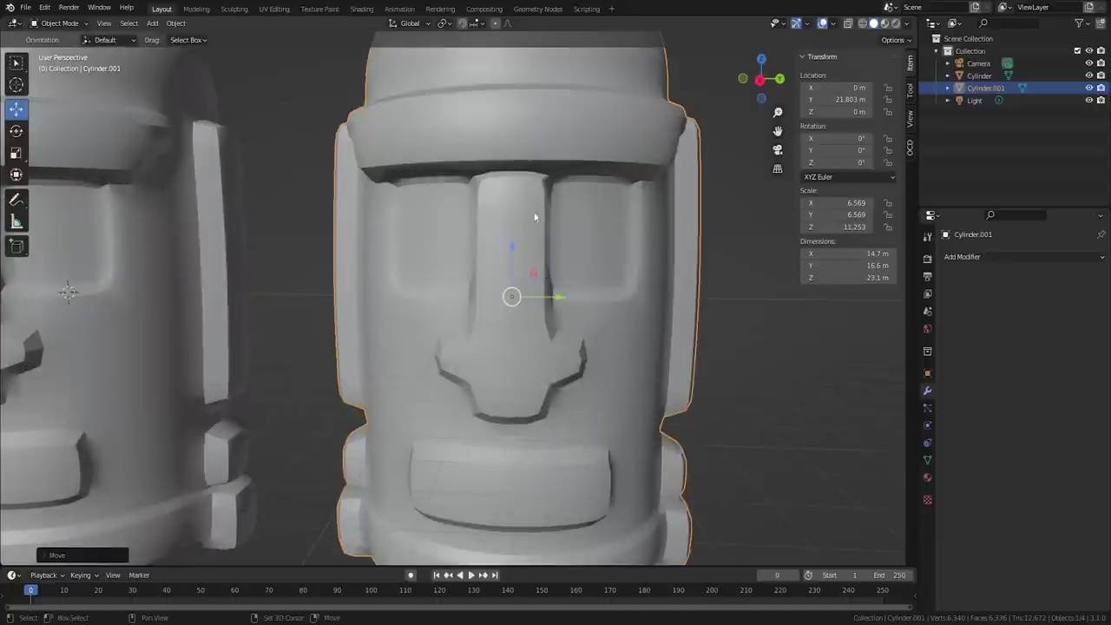
shift+middle_drag(534, 204, 490, 218)
scroll(491, 224, down, 2)
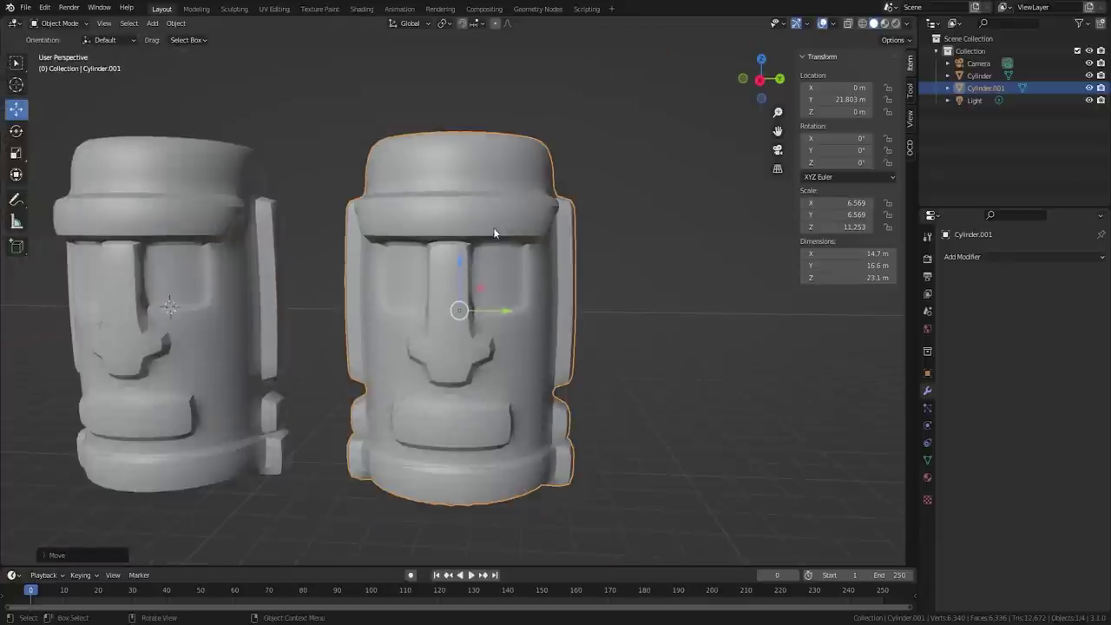
click(910, 147)
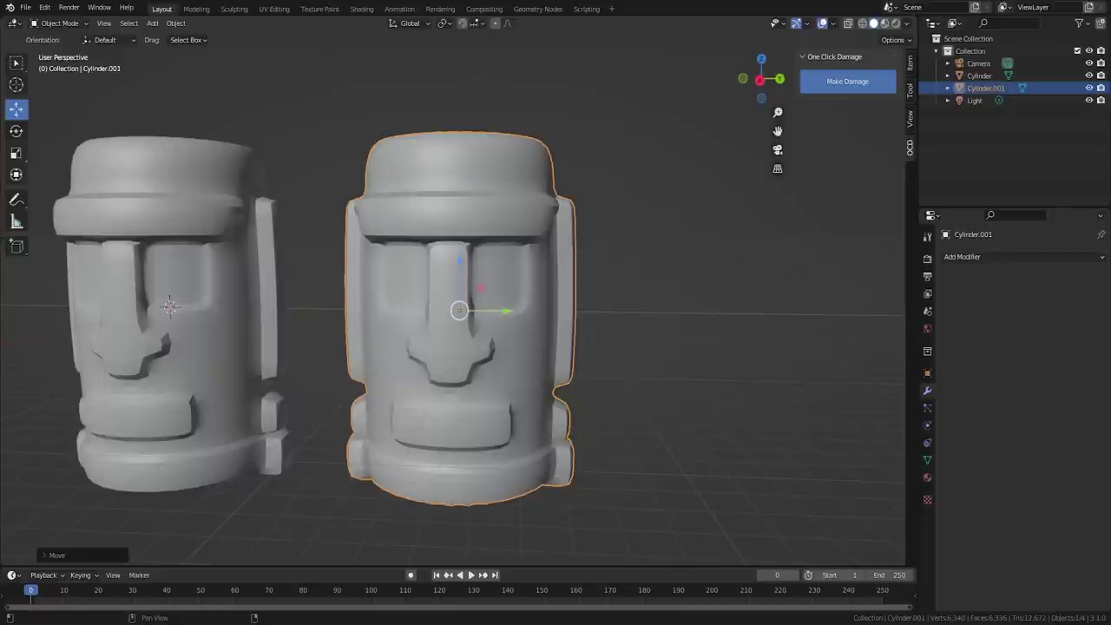
Generate One Click Damage on the head copy and save the file as ISLAND HEAD.blend
click(848, 81)
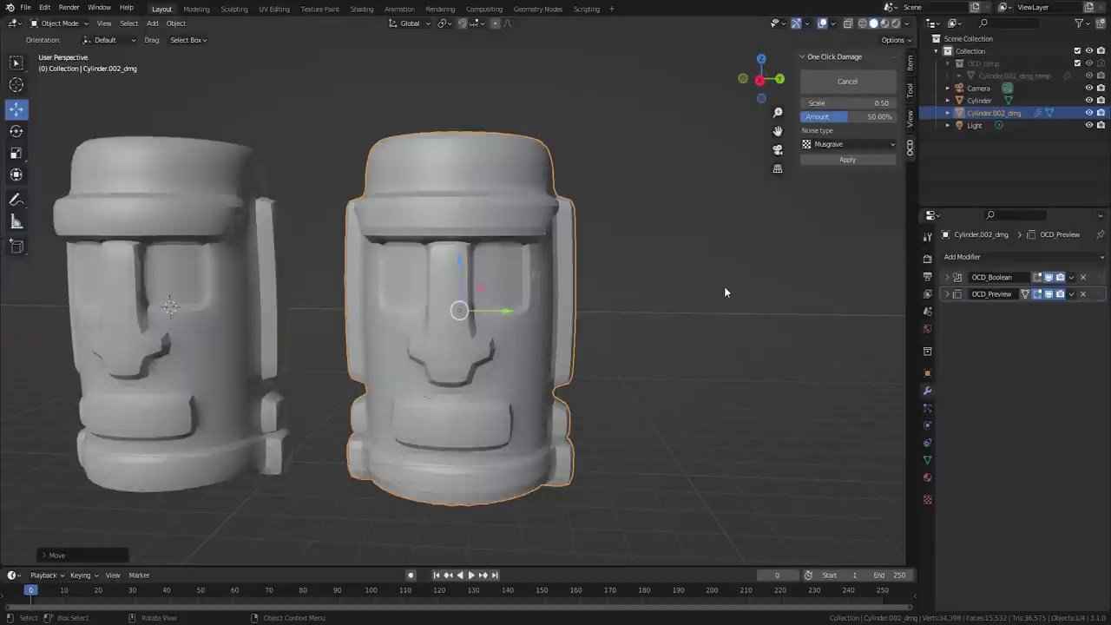
key(ctrl+shift+s)
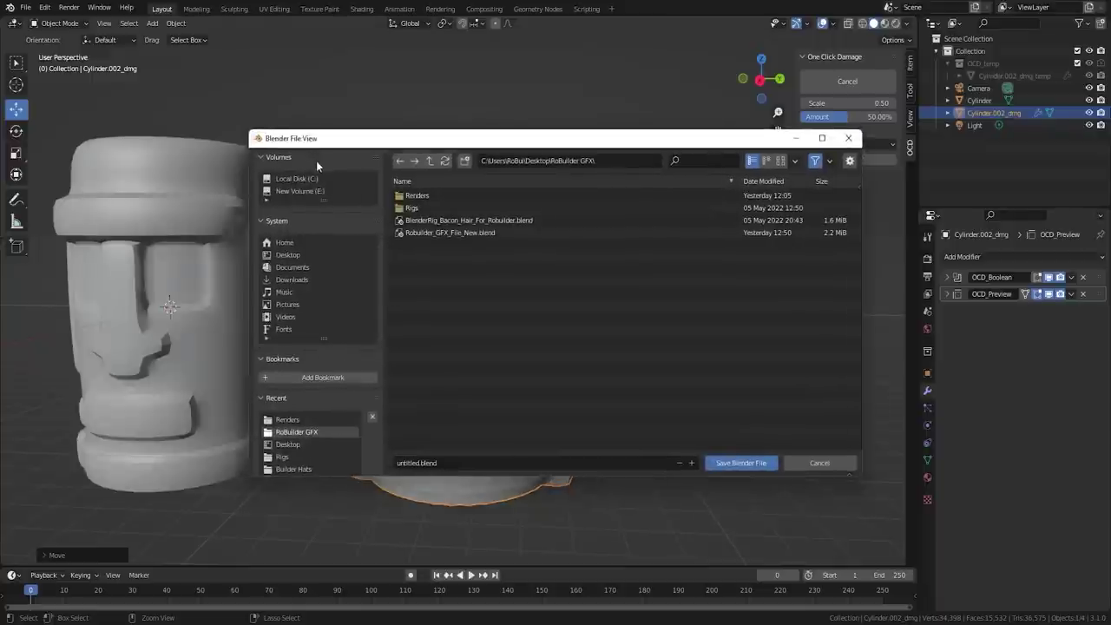
key(Return)
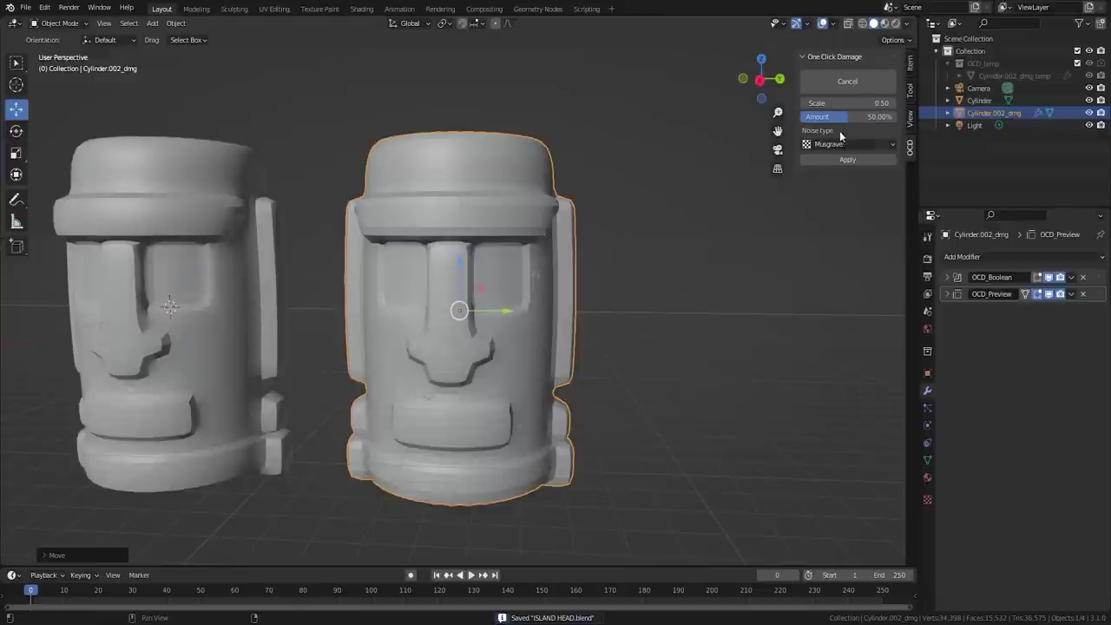
Try the Blend and Clouds noise types for the damage on the head copy
click(846, 144)
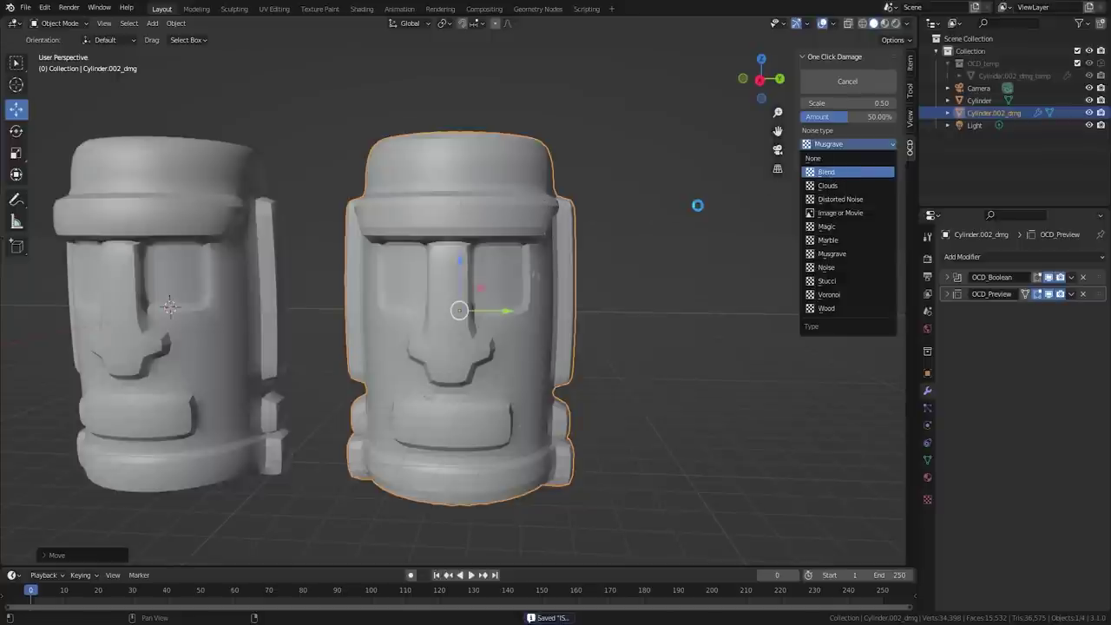
click(645, 186)
click(847, 130)
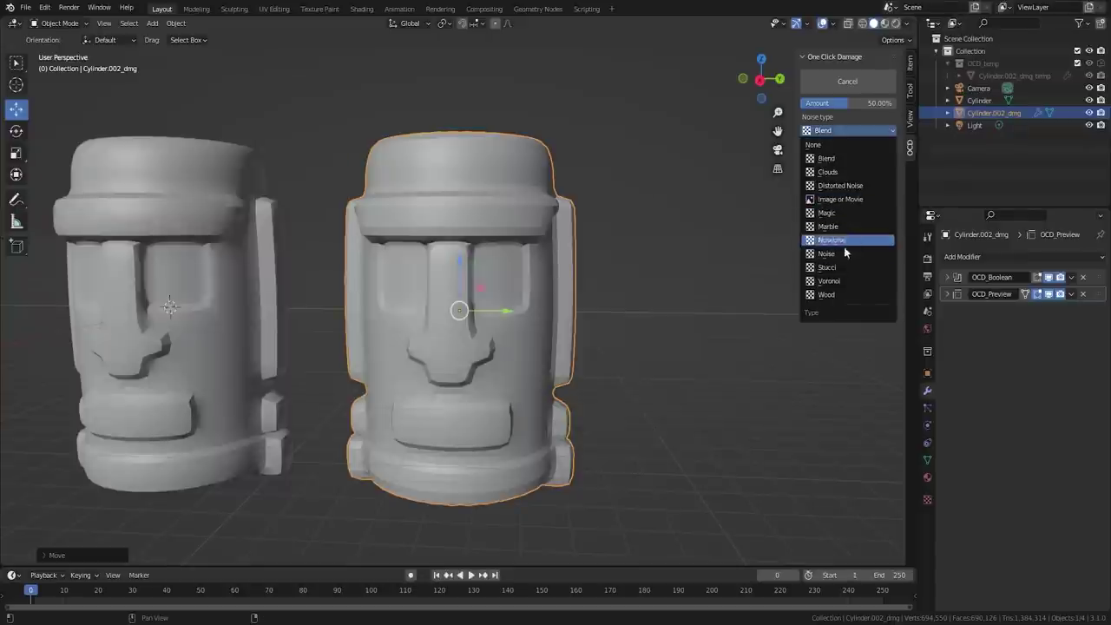
click(830, 173)
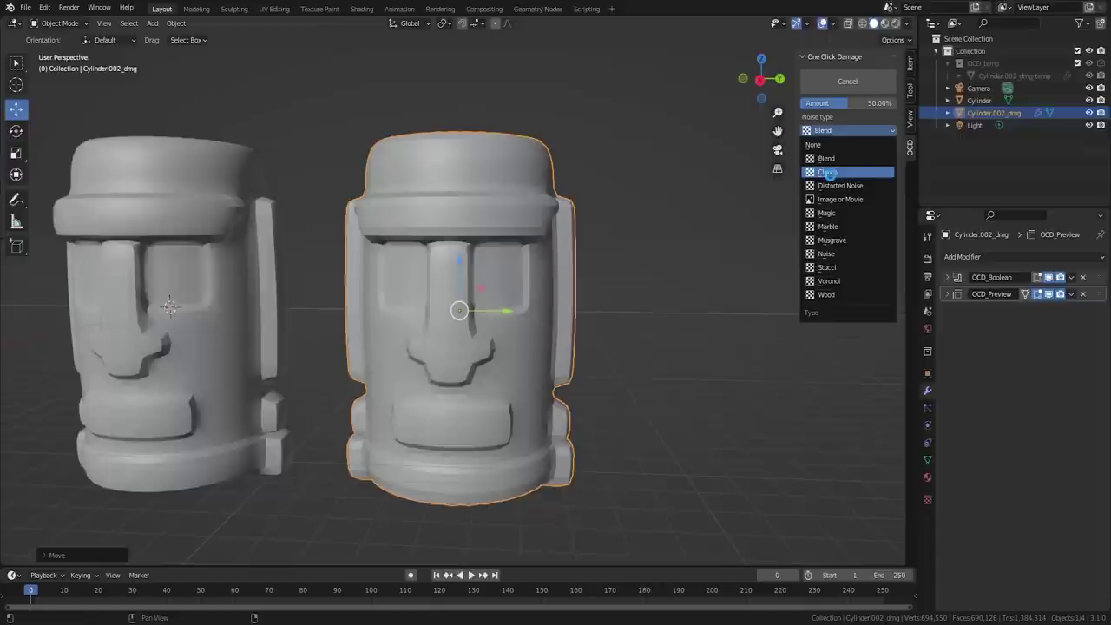
click(828, 173)
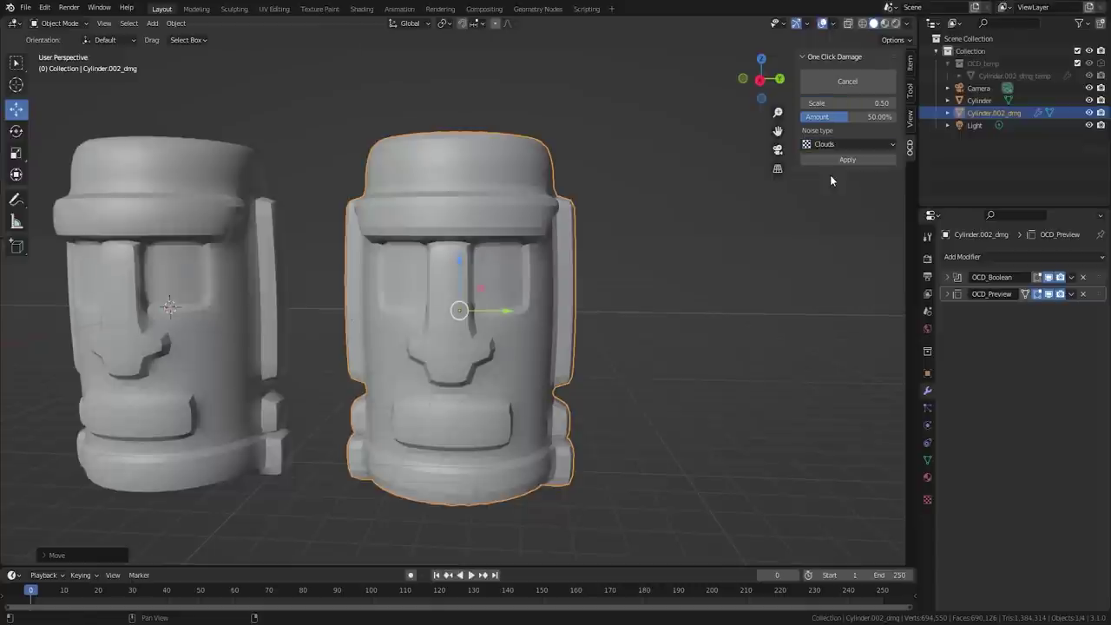
Adjust the amount of the Clouds damage on the head copy
scroll(475, 276, up, 10)
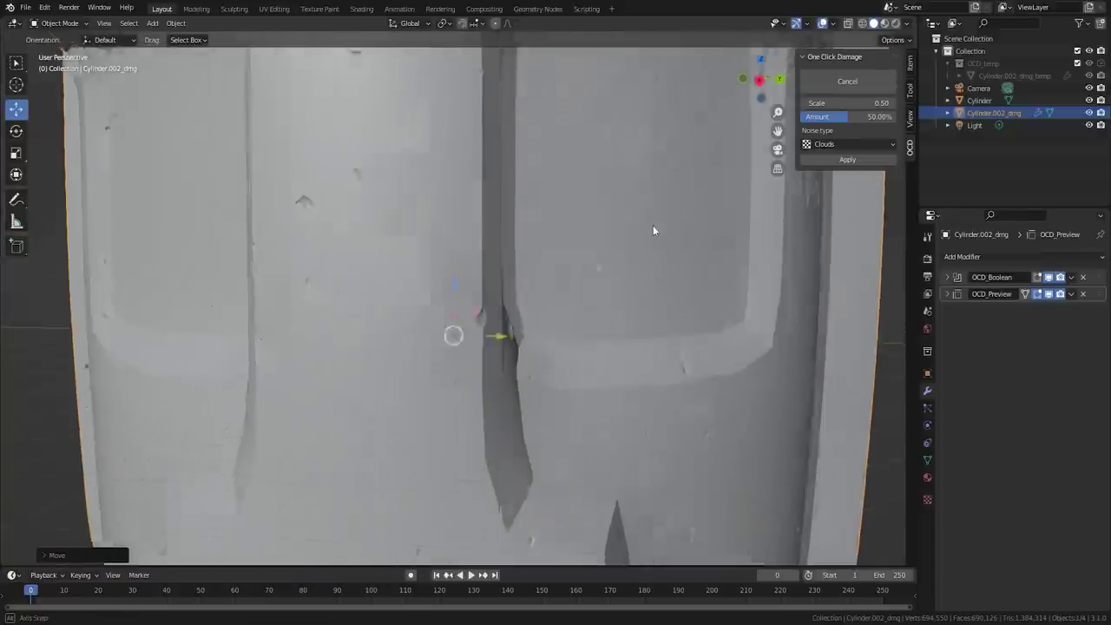
middle_drag(650, 224, 634, 181)
drag(846, 117, 846, 116)
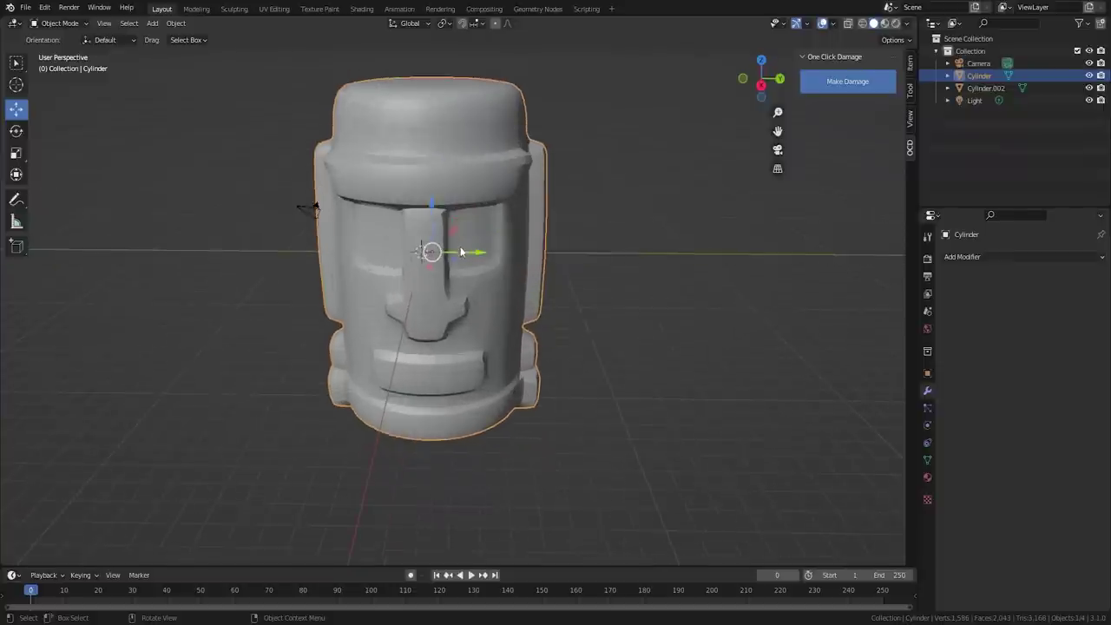
Check the head's mesh in Edit Mode, duplicate the head in Object Mode and place the copy beside it along Y
key(Tab)
mouse_move(517, 248)
middle_down()
mouse_move(262, 243)
mouse_move(530, 250)
middle_up()
key(Tab)
scroll(483, 233, down, 2)
key(shift+d)
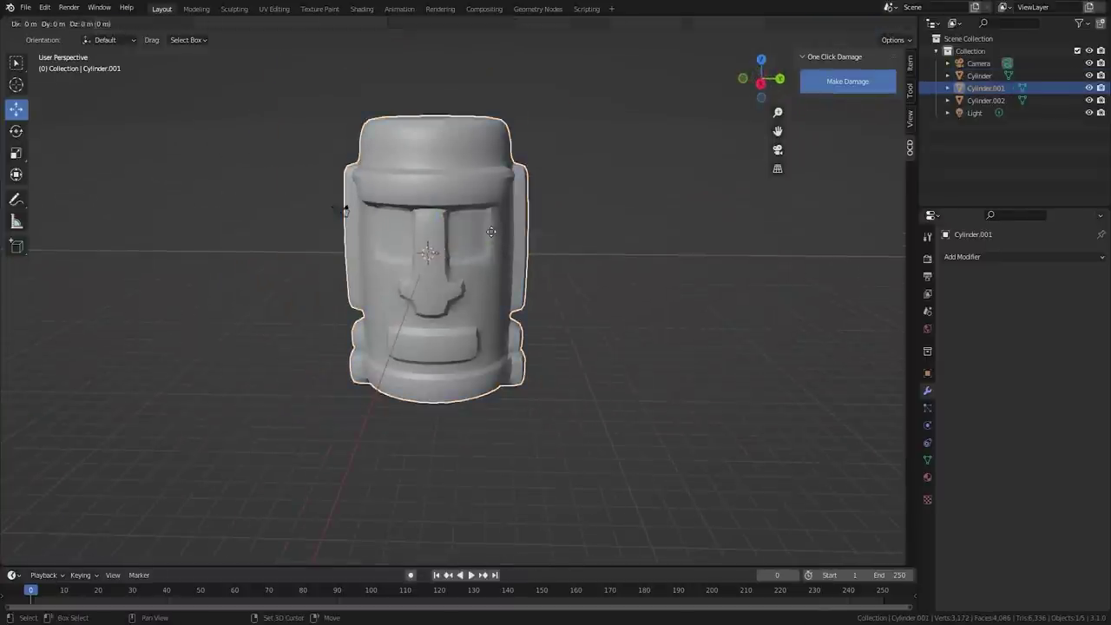
key(x)
click(221, 258)
Select the original head at the origin and apply One Click Damage to it
click(445, 223)
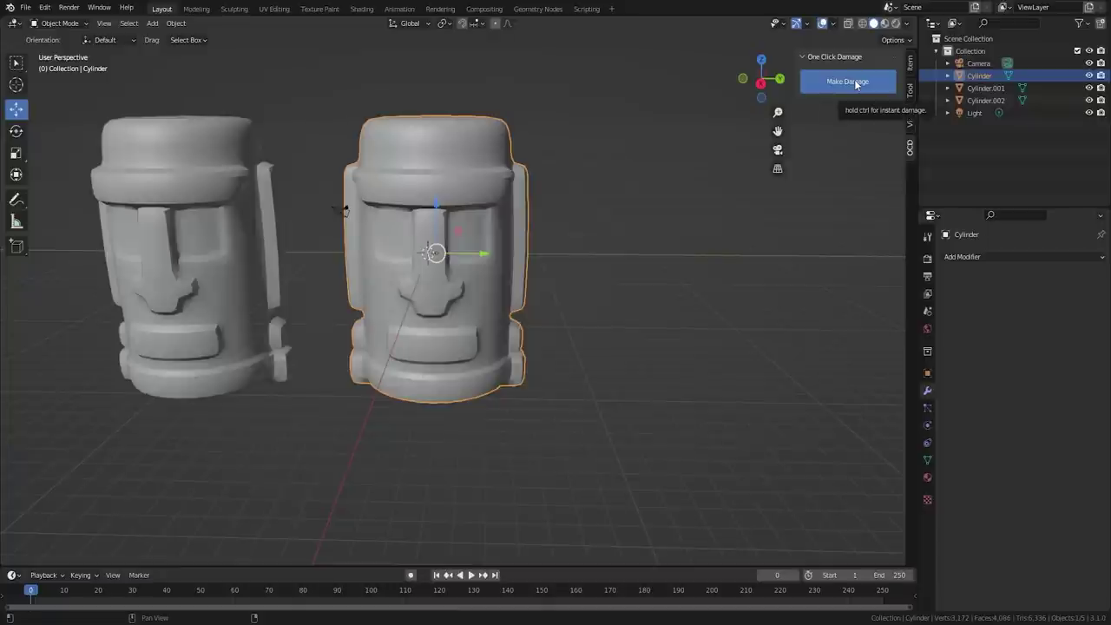
click(854, 79)
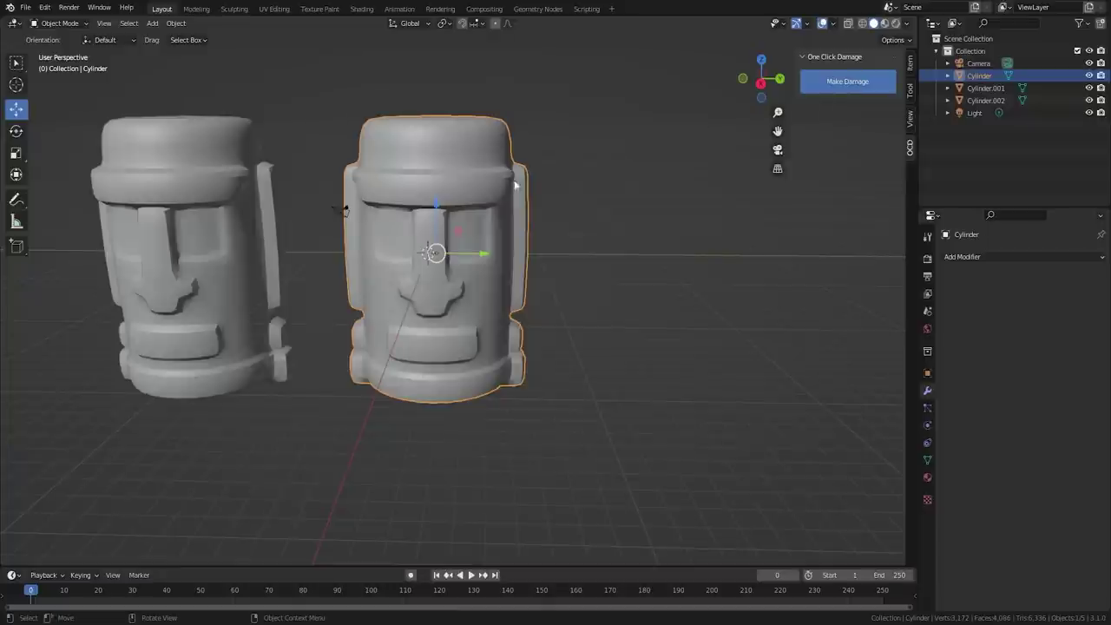
shift+middle_drag(569, 182, 575, 228)
mouse_move(484, 283)
middle_down()
mouse_move(475, 269)
mouse_move(489, 269)
middle_up()
scroll(489, 268, up, 1)
scroll(488, 274, up, 2)
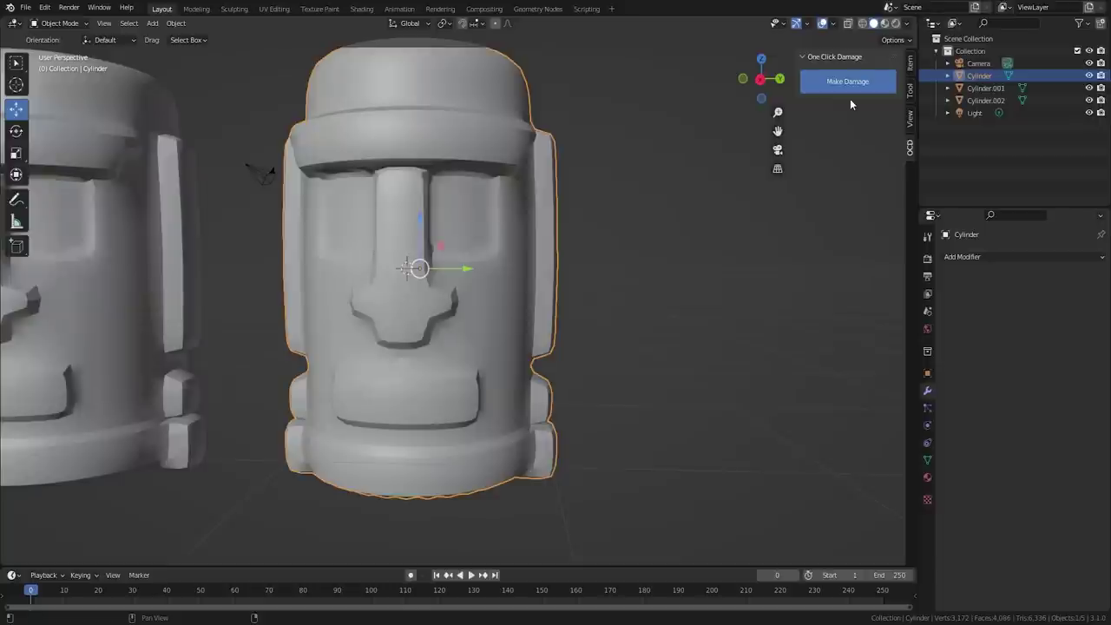
click(849, 83)
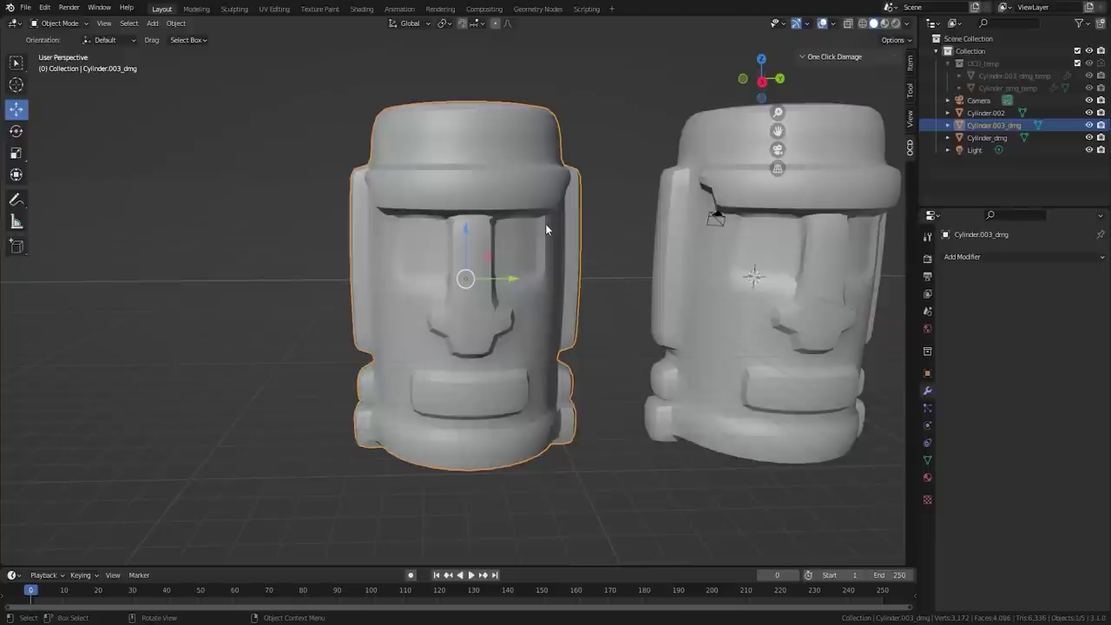
middle_drag(545, 223, 691, 162)
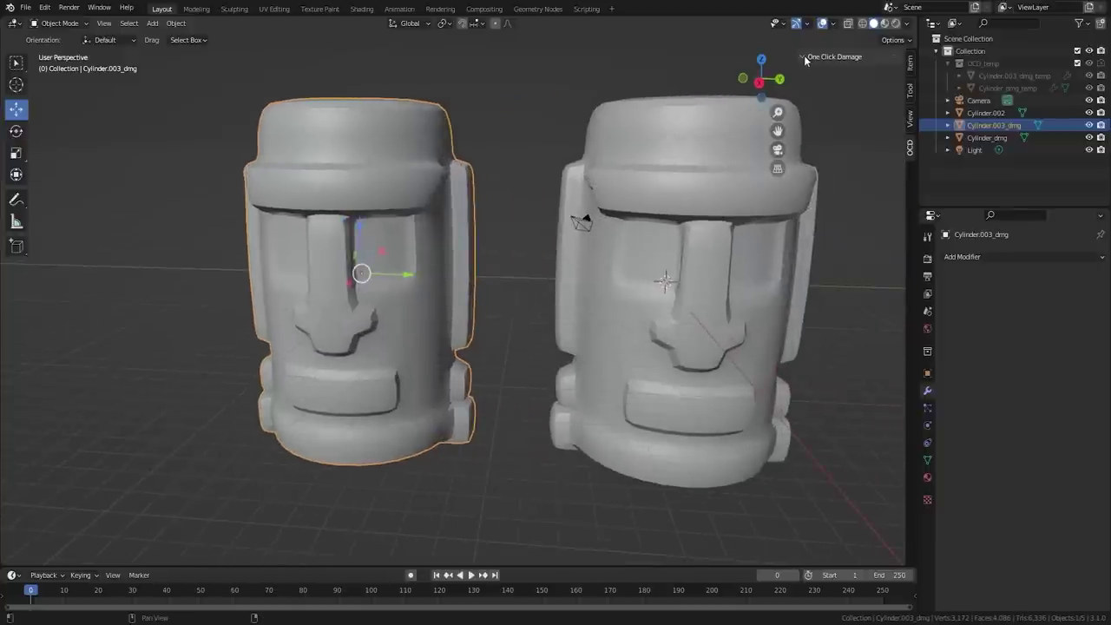
scroll(397, 240, down, 4)
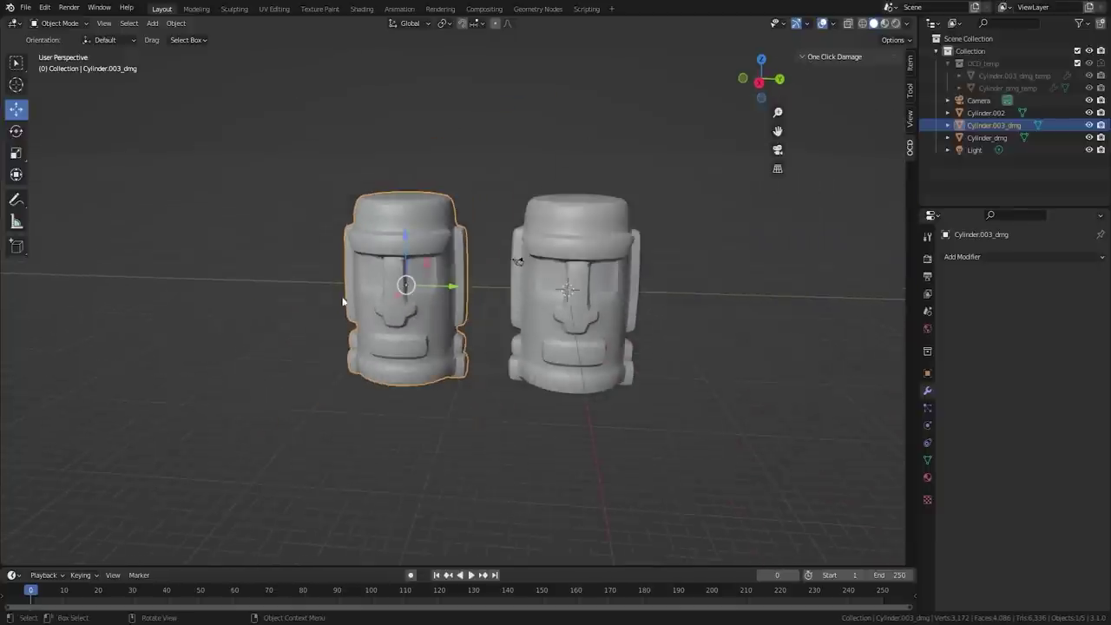
middle_drag(386, 288, 422, 283)
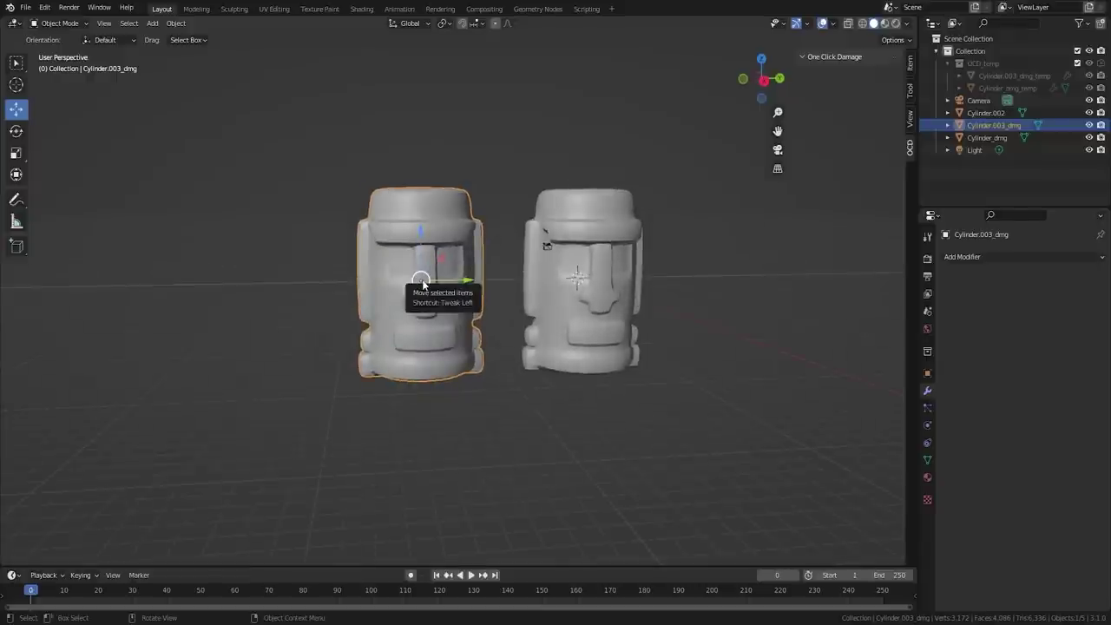
middle_drag(554, 287, 568, 290)
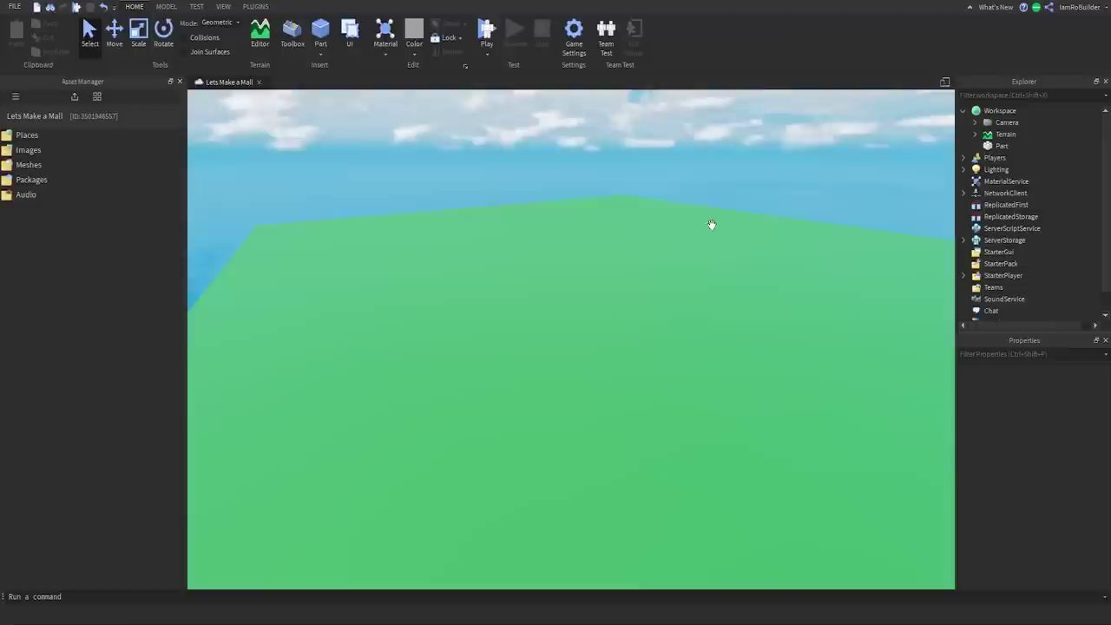
Switch to Roblox Studio and view the reference photo moai-on-Easter-Island-007.webp
scroll(684, 231, down, 5)
scroll(668, 365, up, 5)
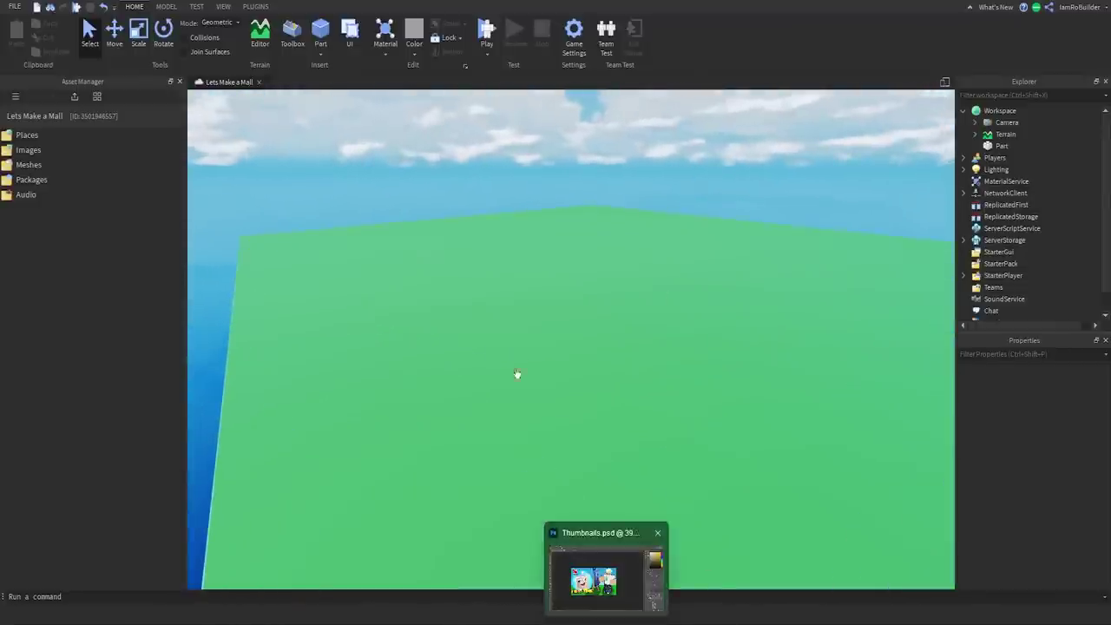
click(561, 623)
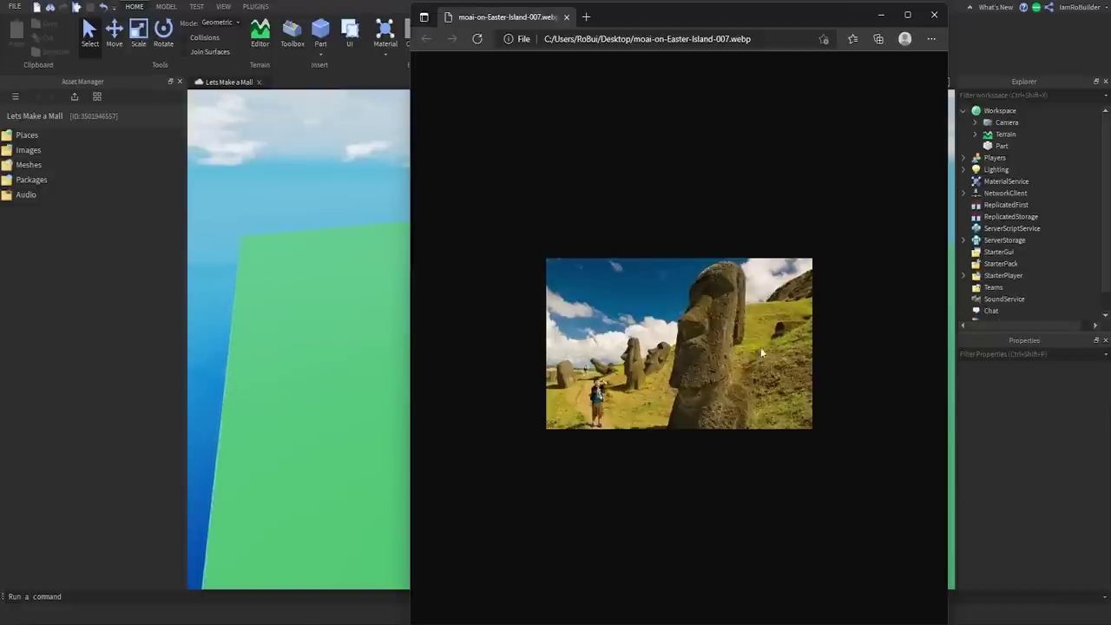
Bulk import ISLAND HEAD.fbx with rescaling and inward-normal reversal enabled, retry the failed import, and return to the asset list
click(73, 96)
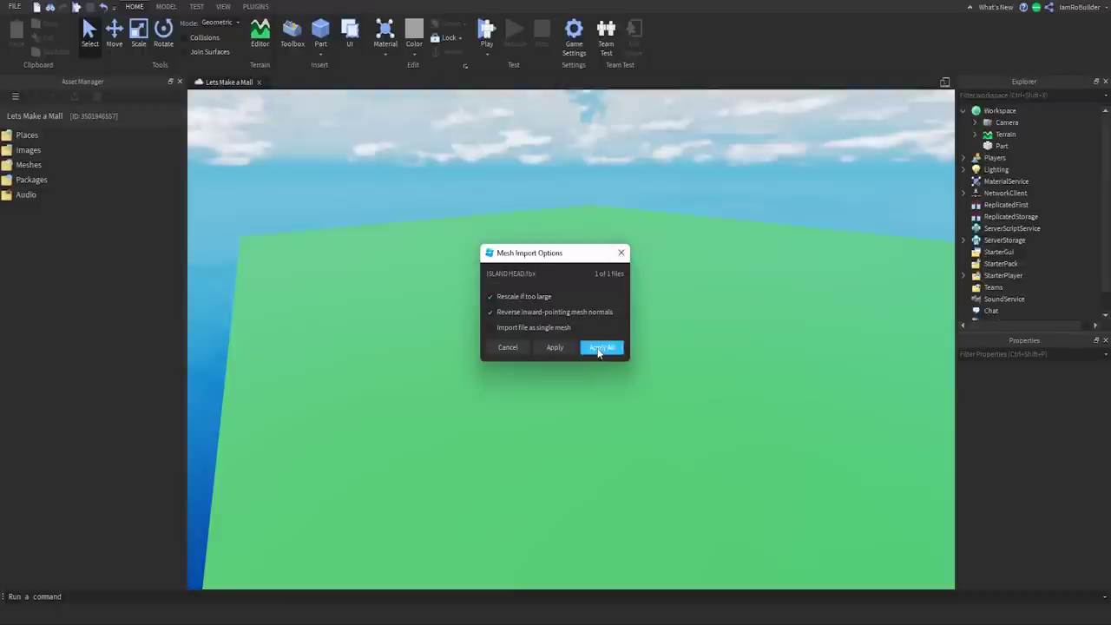
click(601, 349)
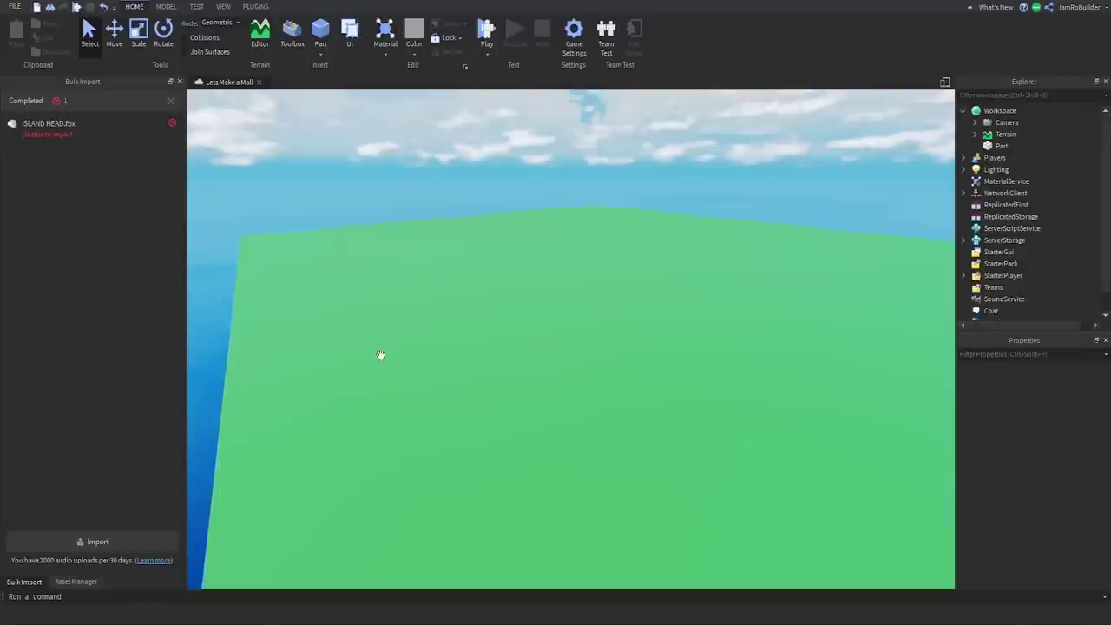
click(114, 538)
double_click(398, 162)
click(600, 347)
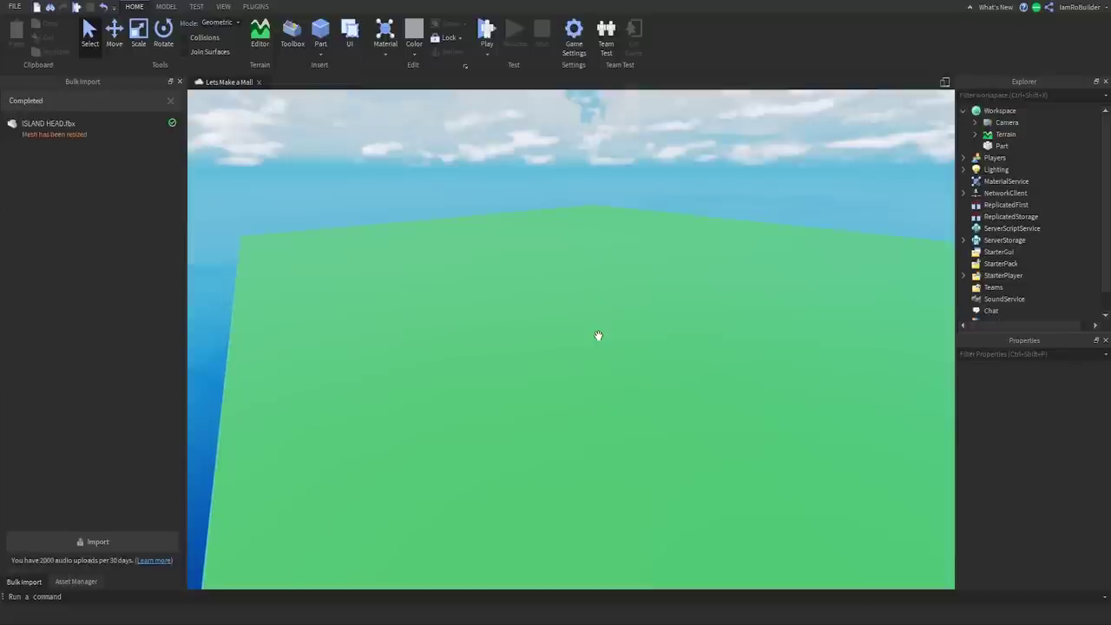
click(93, 580)
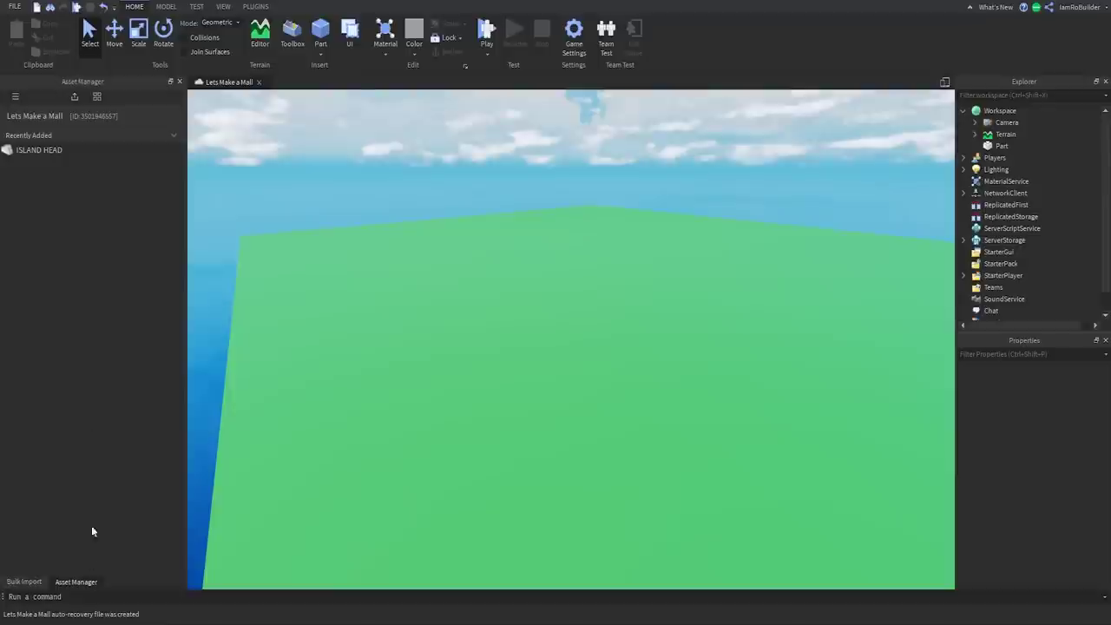
Insert the ISLAND HEAD mesh into the workspace and stand it on the green part
right_click(39, 149)
click(122, 159)
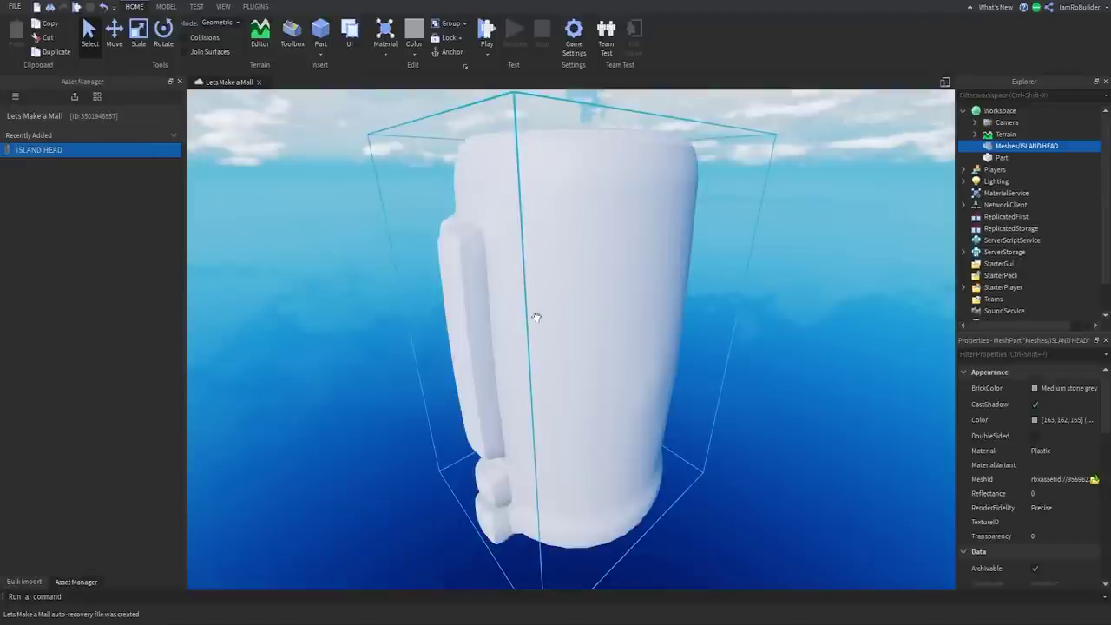
scroll(613, 335, down, 5)
right_drag(613, 335, 509, 309)
drag(510, 308, 516, 233)
Set the island head's BrickColor to Smoky grey
scroll(596, 228, up, 3)
right_drag(595, 228, 595, 228)
key(f)
scroll(764, 243, up, 4)
right_drag(765, 243, 764, 242)
key(f)
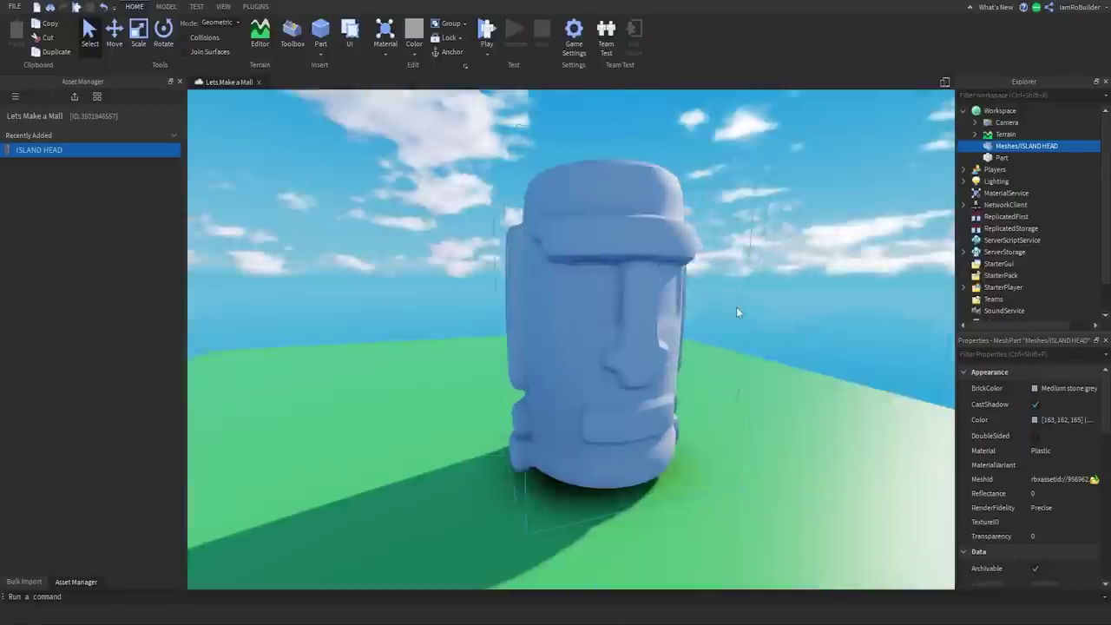
click(1040, 388)
click(1027, 605)
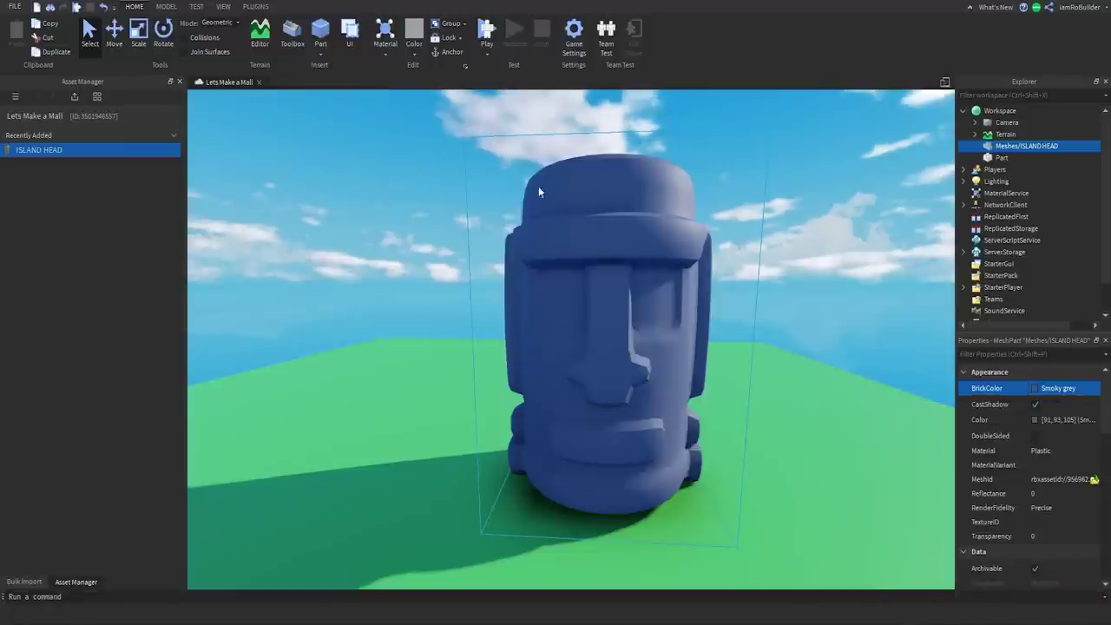
Scale the island head taller along its vertical axis
right_drag(605, 193, 596, 169)
click(138, 31)
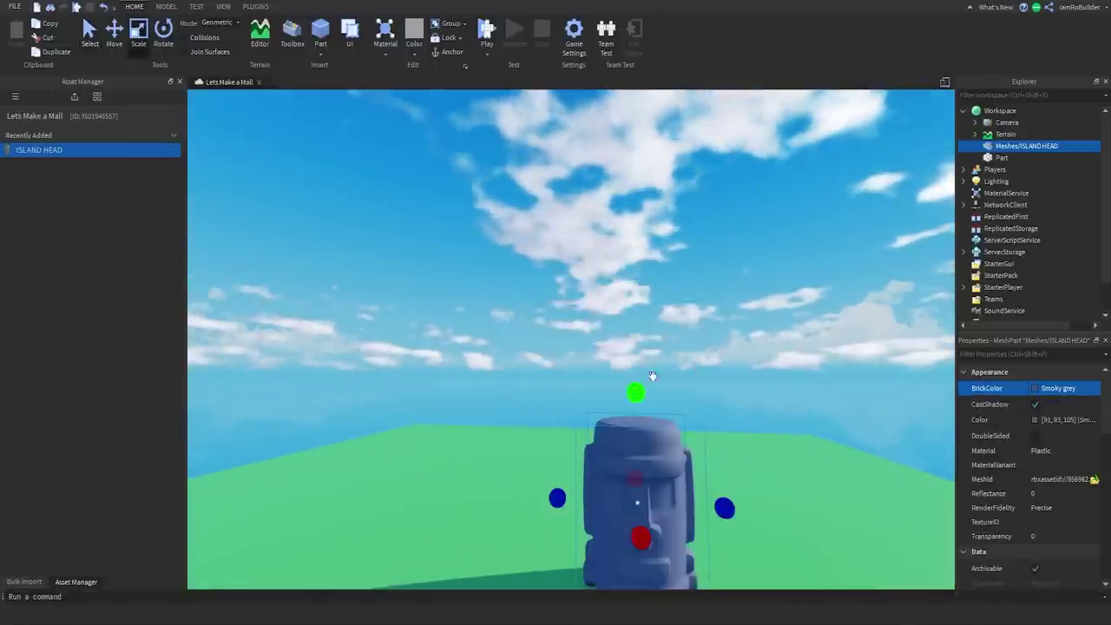
click(706, 314)
right_drag(706, 311, 702, 310)
key(w)
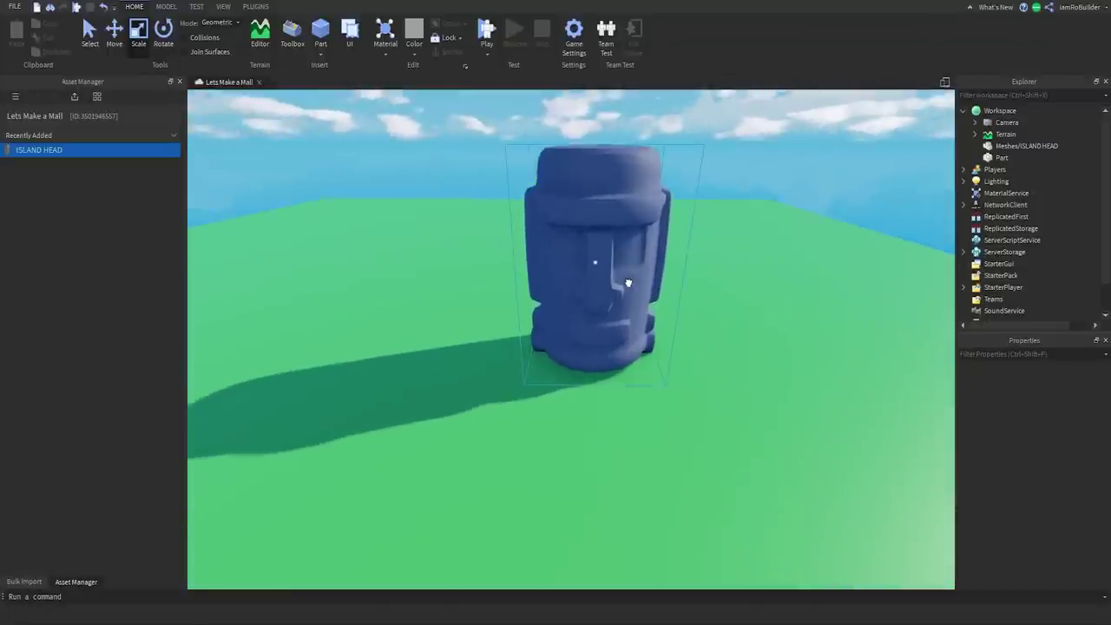
click(628, 283)
drag(601, 115, 603, 96)
right_drag(622, 164, 627, 165)
key(a)
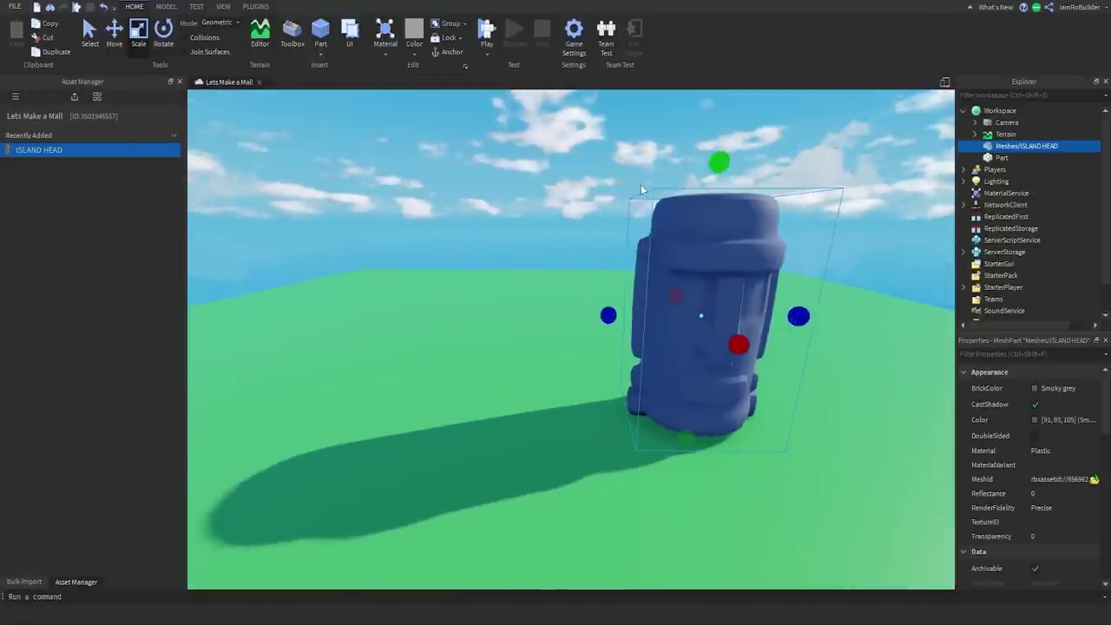
key(s)
key(d)
mouse_move(568, 198)
mouse_down()
mouse_move(568, 152)
mouse_move(568, 193)
mouse_up()
click(651, 219)
scroll(653, 221, up, 3)
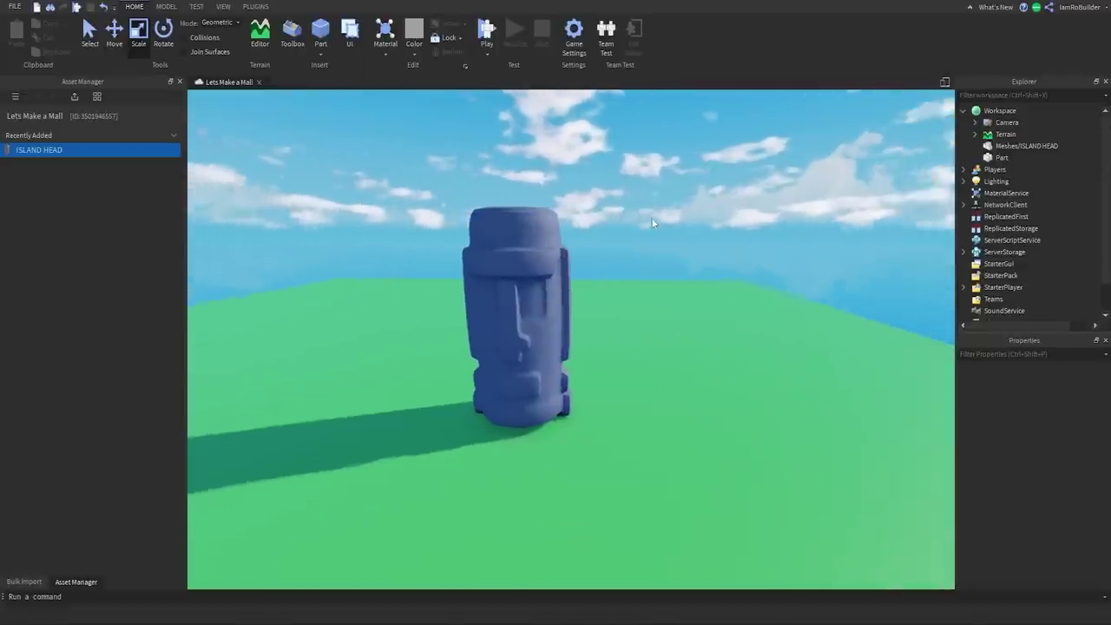
Move the island head off the green part, beside its edge, and deselect it
right_drag(652, 223, 653, 223)
key(w)
key(a)
key(a)
drag(635, 221, 377, 303)
click(531, 191)
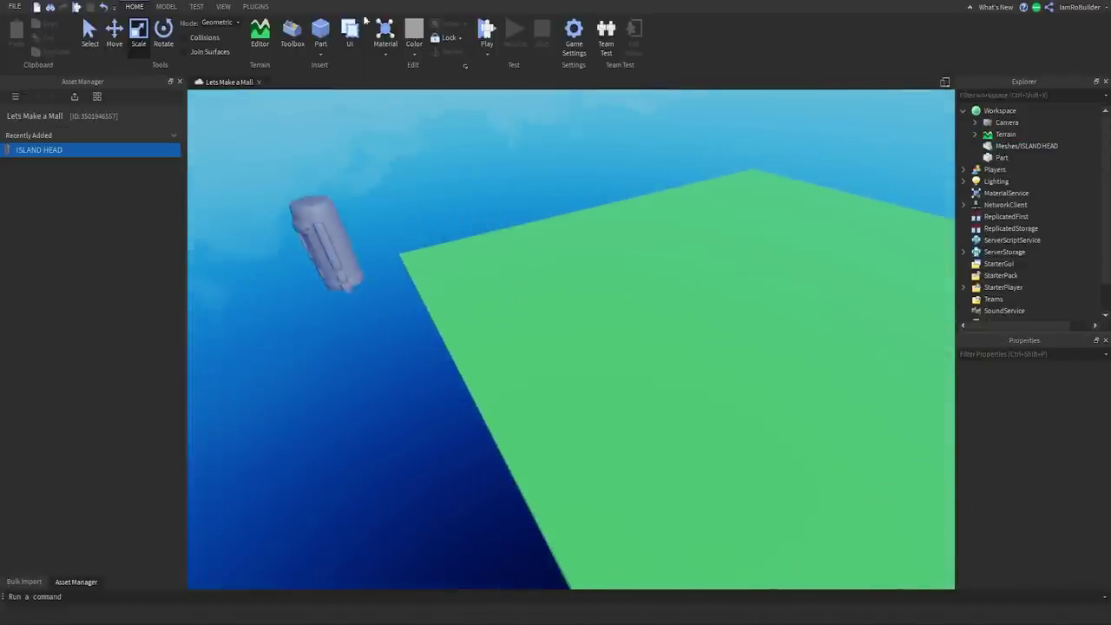
Convert the green part to Grass terrain with the Part to Terrain plugin
click(605, 301)
click(251, 9)
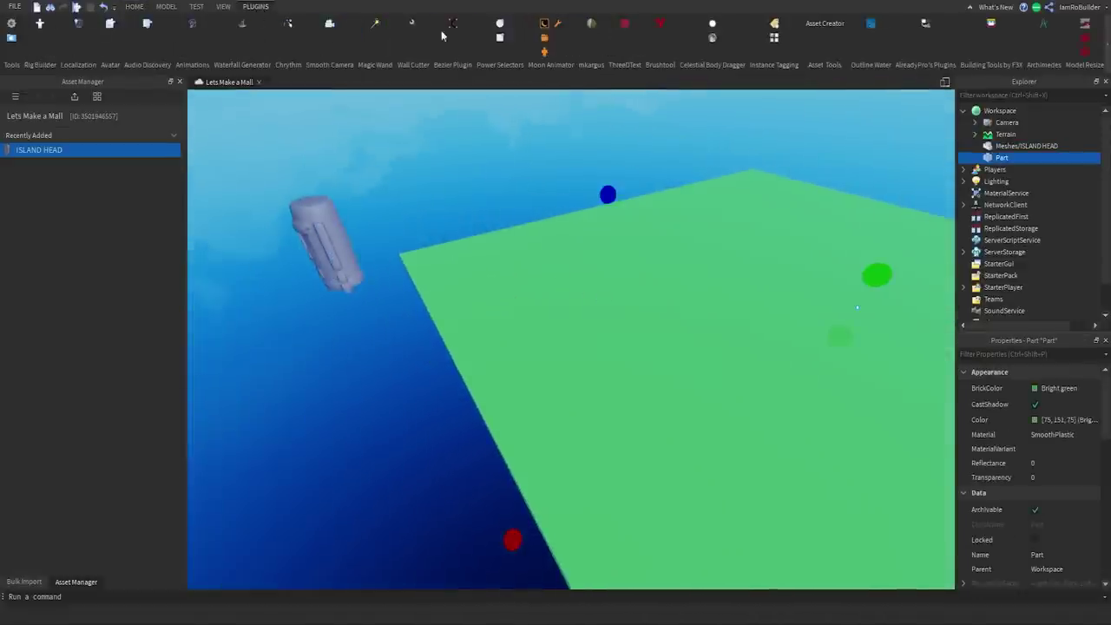
click(591, 24)
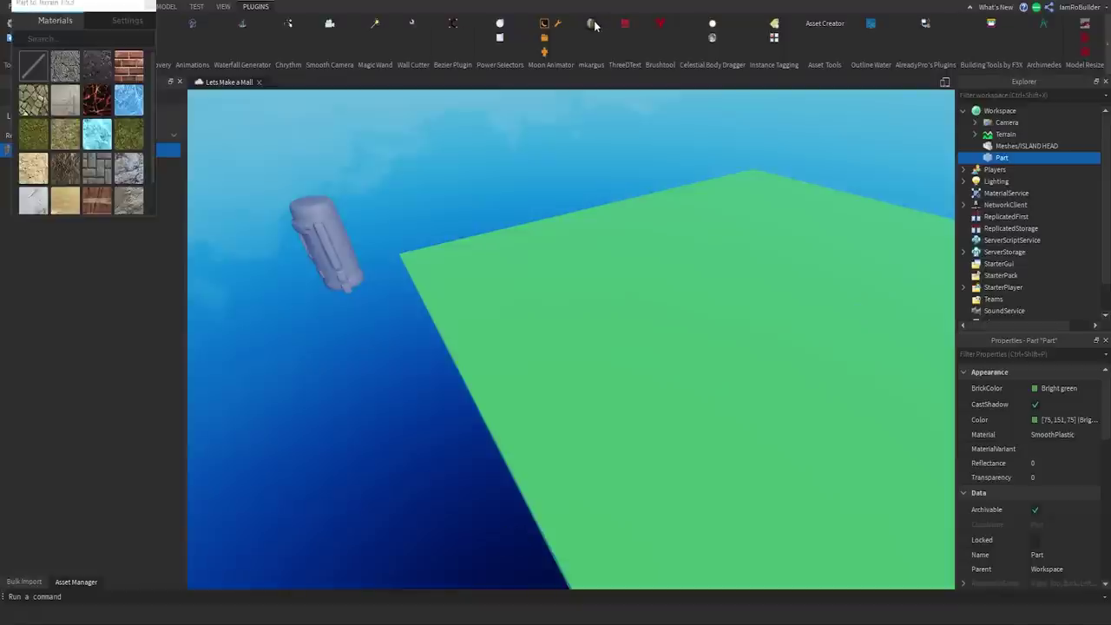
click(37, 137)
right_drag(539, 234, 545, 235)
click(149, 4)
click(134, 6)
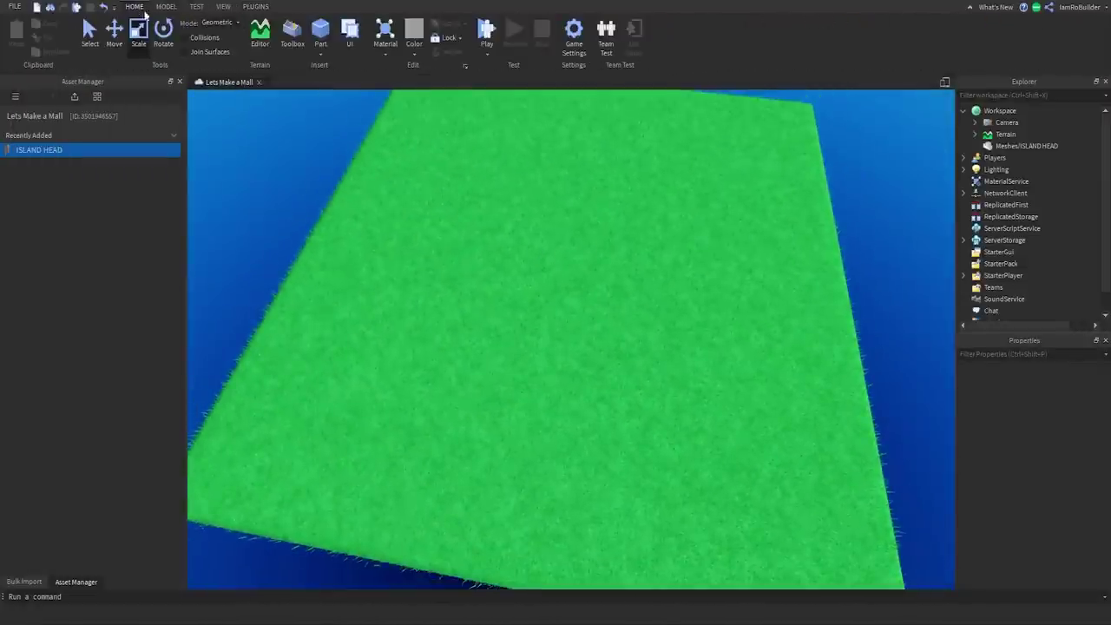
Build up rounded Grass hills over the flat grass slab with the terrain Add brush at an enlarged base size
click(261, 34)
click(92, 339)
click(154, 339)
click(17, 372)
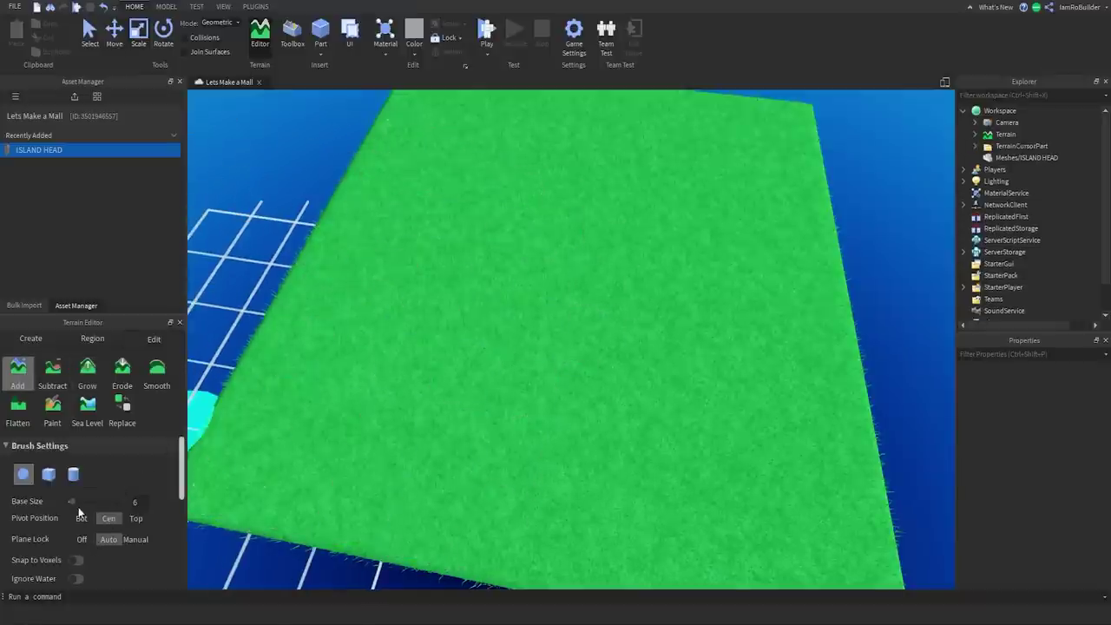
drag(71, 502, 78, 502)
scroll(315, 394, down, 5)
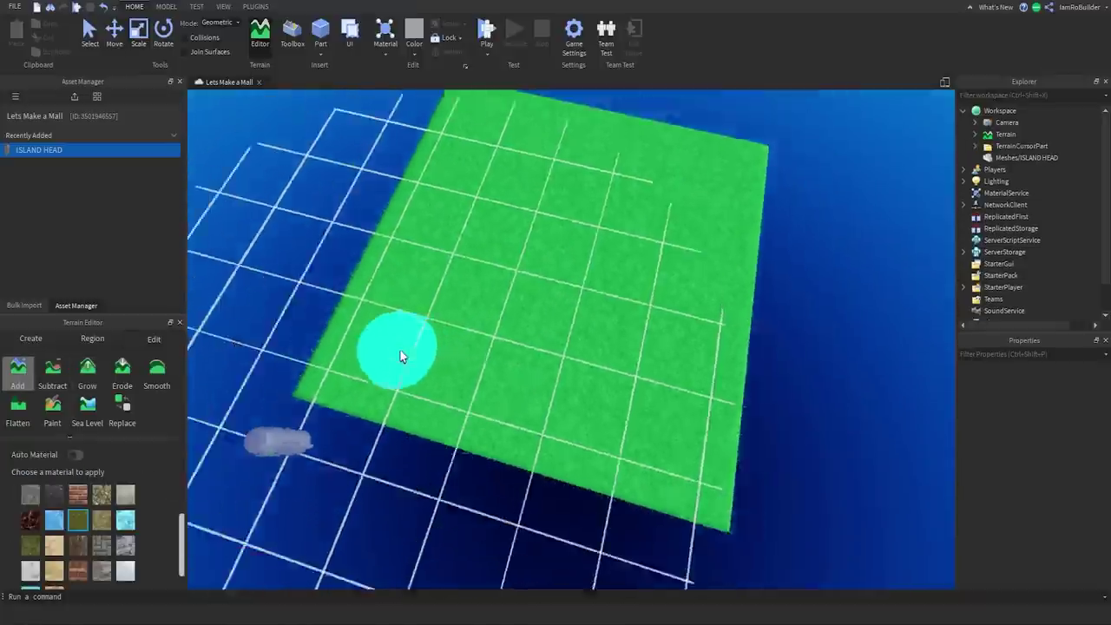
mouse_move(365, 388)
mouse_down()
mouse_move(407, 382)
mouse_move(545, 313)
mouse_move(481, 293)
mouse_move(377, 342)
mouse_up()
mouse_move(442, 310)
mouse_down()
mouse_move(414, 342)
mouse_move(365, 348)
mouse_move(438, 308)
mouse_move(346, 348)
mouse_move(470, 287)
mouse_move(545, 268)
mouse_move(475, 288)
mouse_move(639, 200)
mouse_move(466, 241)
mouse_up()
key(d)
key(w)
key(d)
key(a)
right_drag(466, 247, 703, 162)
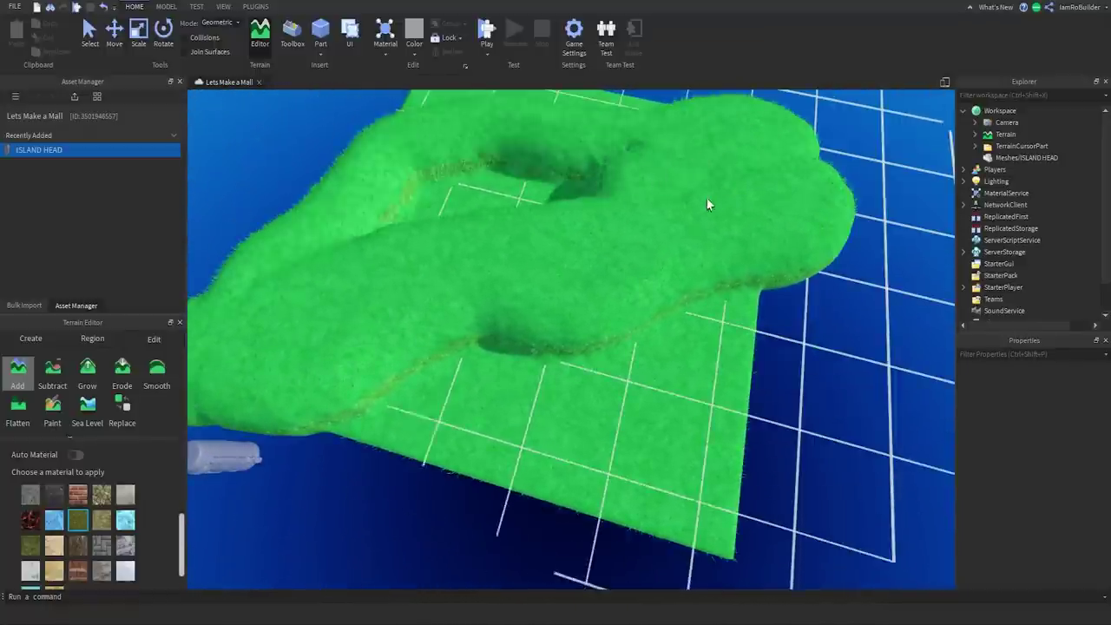
right_drag(712, 204, 318, 258)
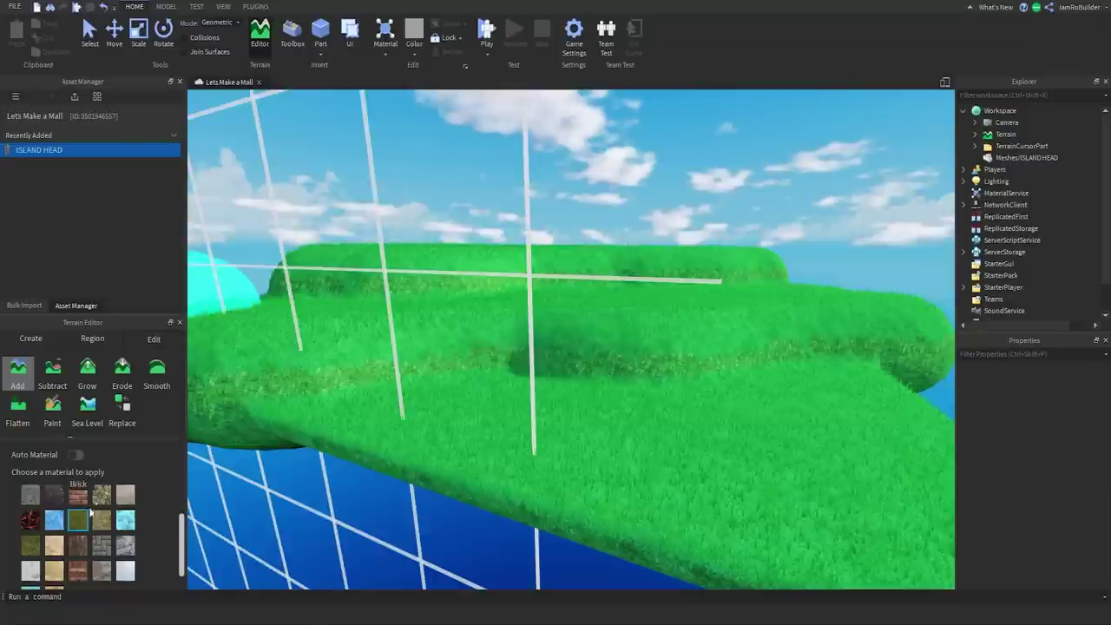
Add a two-tier Slate rock ridge along the far edge of the grass hills with the terrain Add brush
right_drag(489, 233, 486, 232)
scroll(489, 233, up, 3)
scroll(488, 233, down, 5)
scroll(487, 227, down, 1)
scroll(111, 540, down, 1)
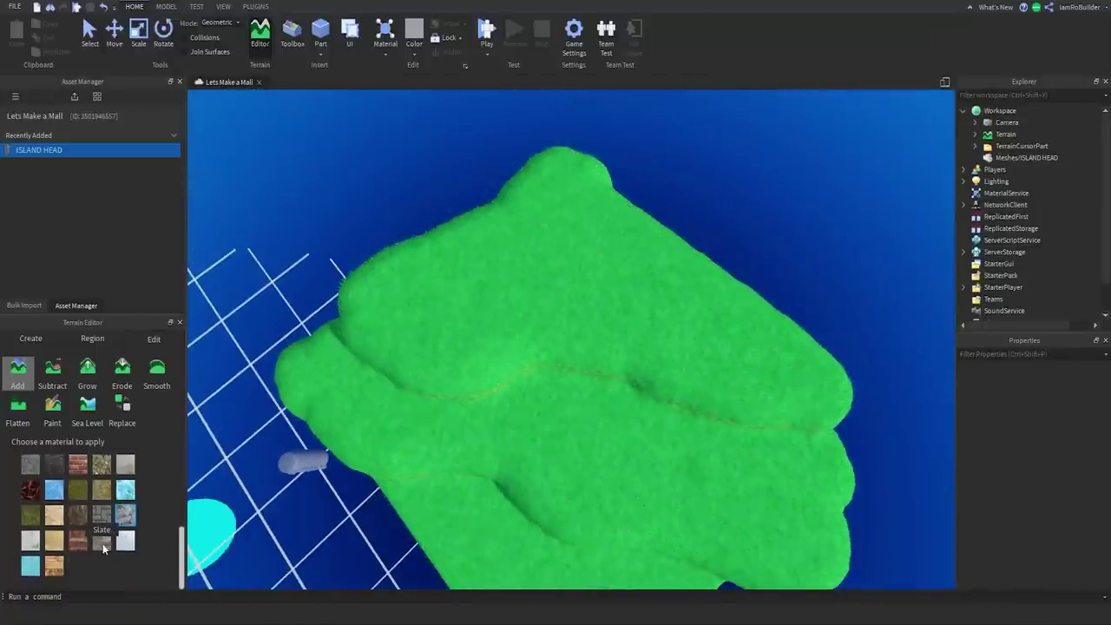
click(102, 544)
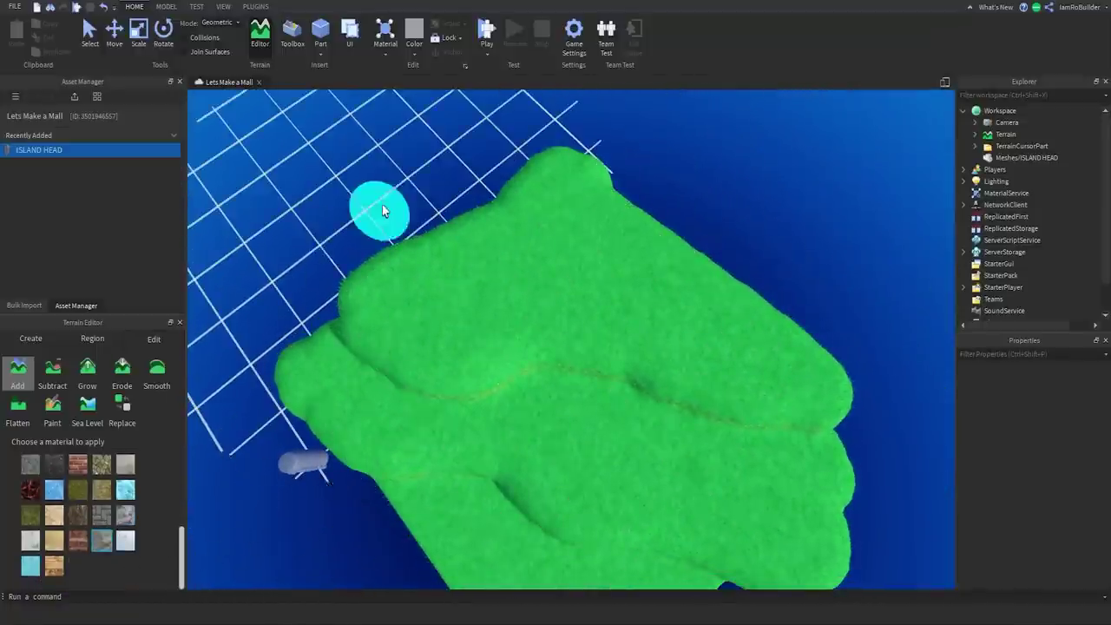
mouse_move(489, 199)
mouse_down()
mouse_move(541, 171)
mouse_move(588, 164)
mouse_move(753, 231)
mouse_move(749, 206)
mouse_move(690, 194)
mouse_move(746, 255)
mouse_up()
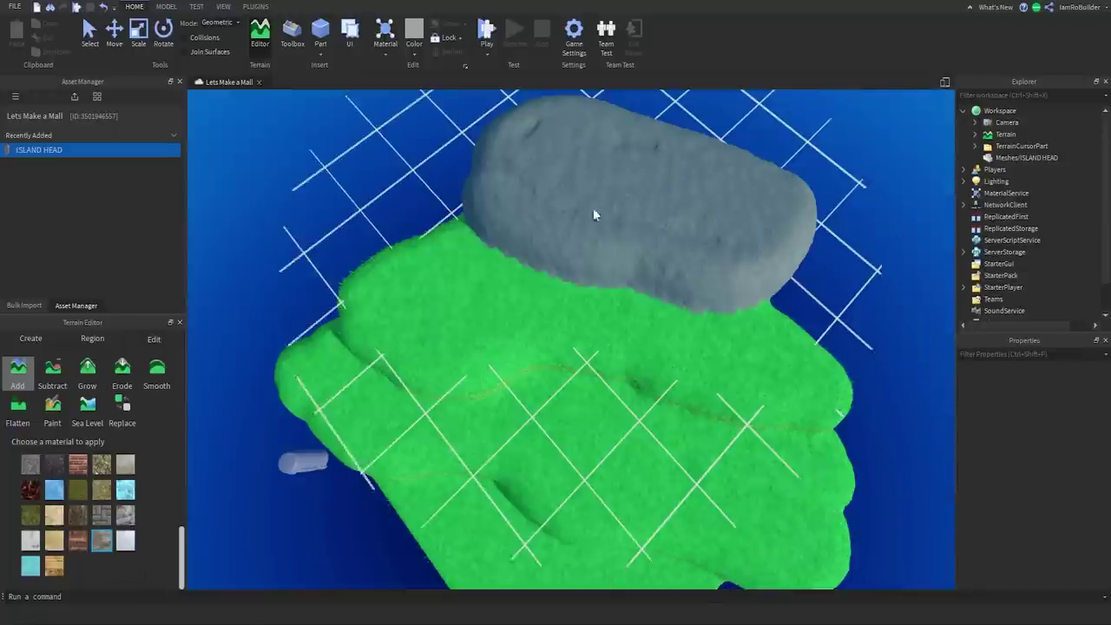
mouse_move(540, 142)
mouse_down()
mouse_move(548, 156)
mouse_move(742, 190)
mouse_move(621, 147)
mouse_up()
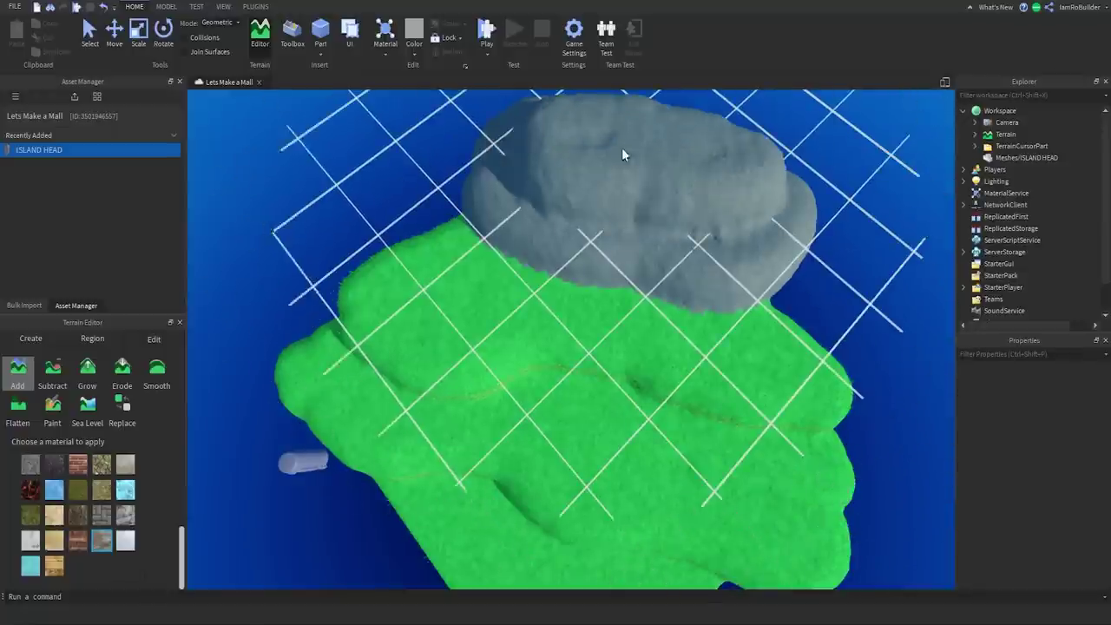
Smooth the top of the slate ridge with the terrain Smooth brush at base size 14 and plane lock off
click(156, 370)
click(82, 556)
drag(74, 503, 79, 509)
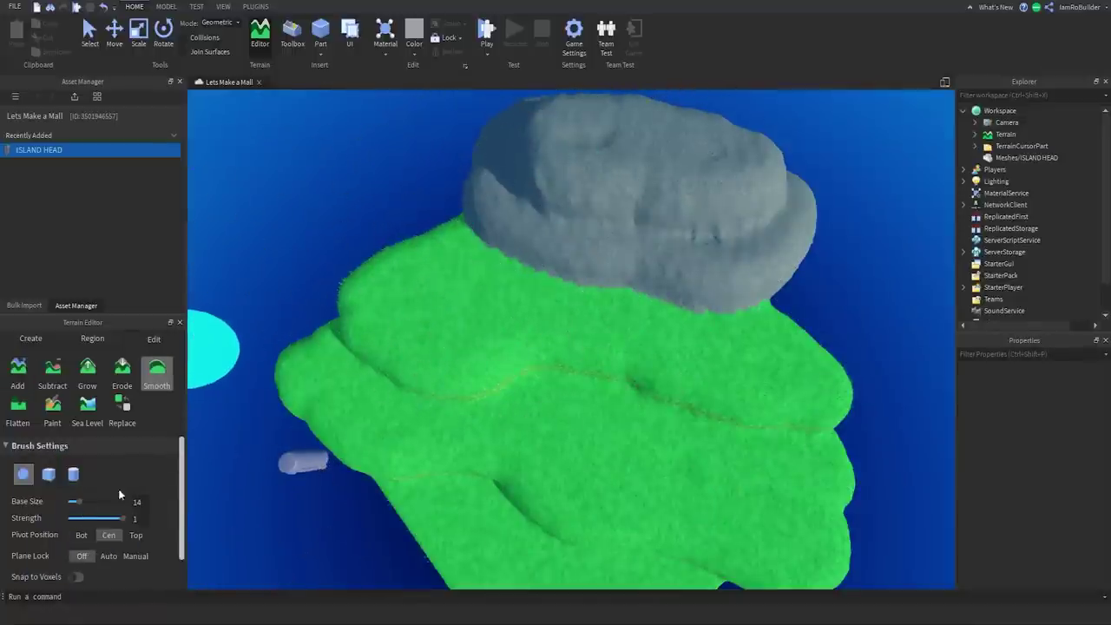
right_drag(445, 383, 430, 412)
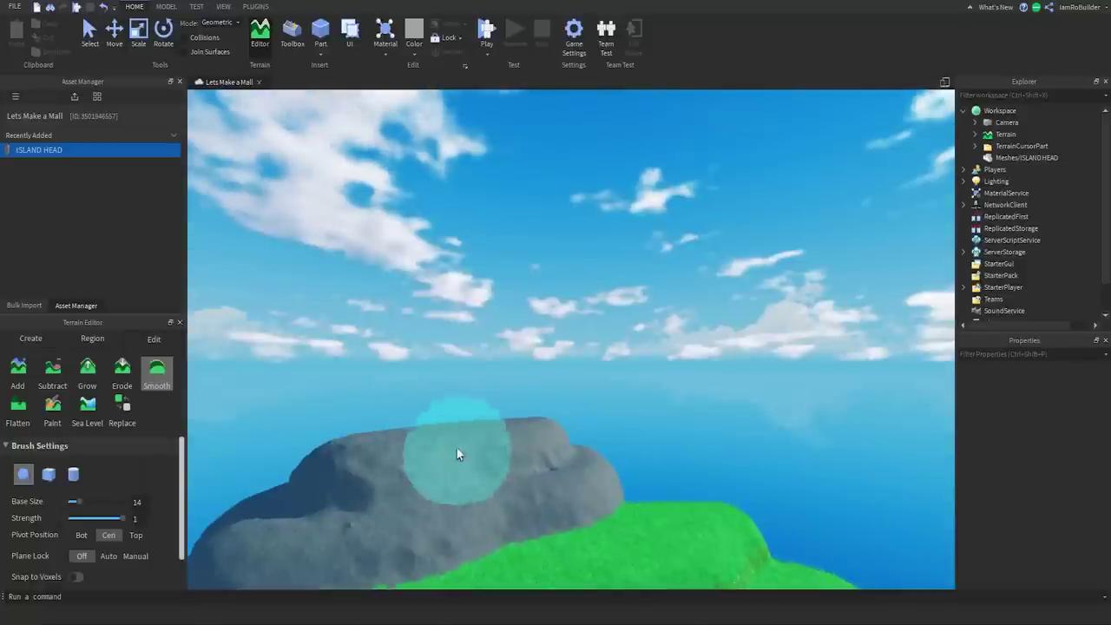
mouse_move(448, 456)
mouse_down()
mouse_move(365, 469)
mouse_move(288, 529)
mouse_move(527, 441)
mouse_move(556, 470)
mouse_up()
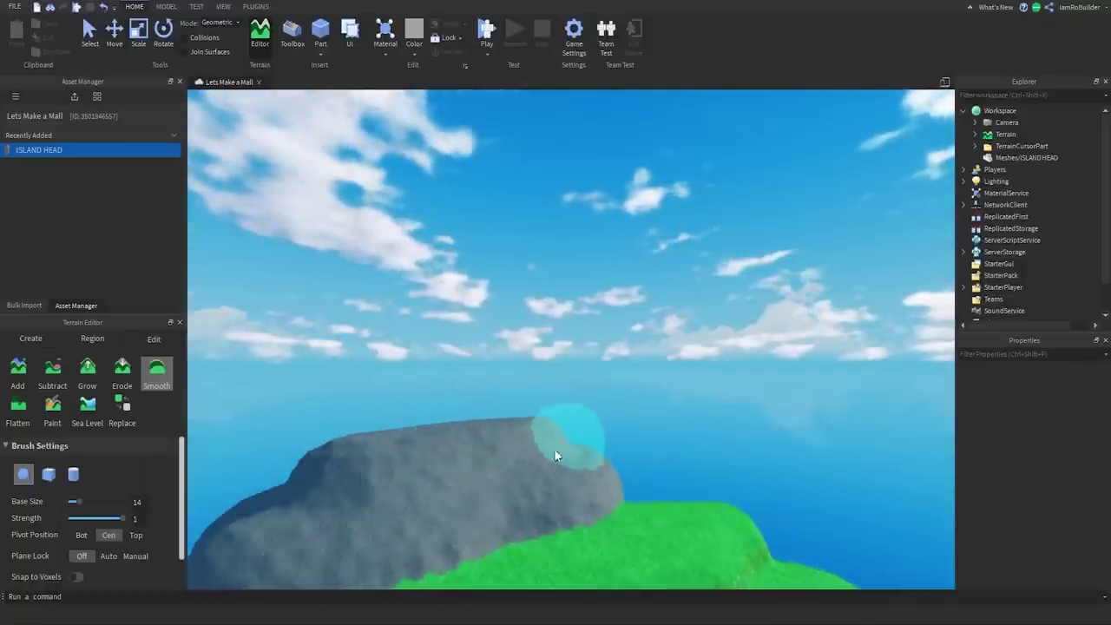
Smooth the creases between the grass mounds in front of the slate ridge
right_drag(548, 529, 548, 528)
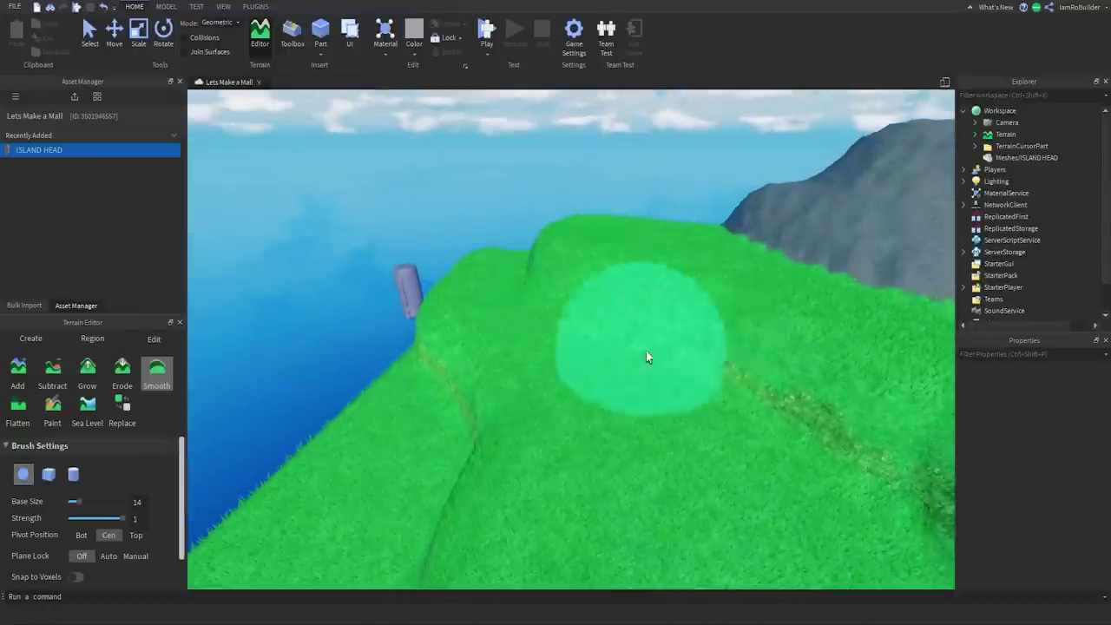
key(s)
key(d)
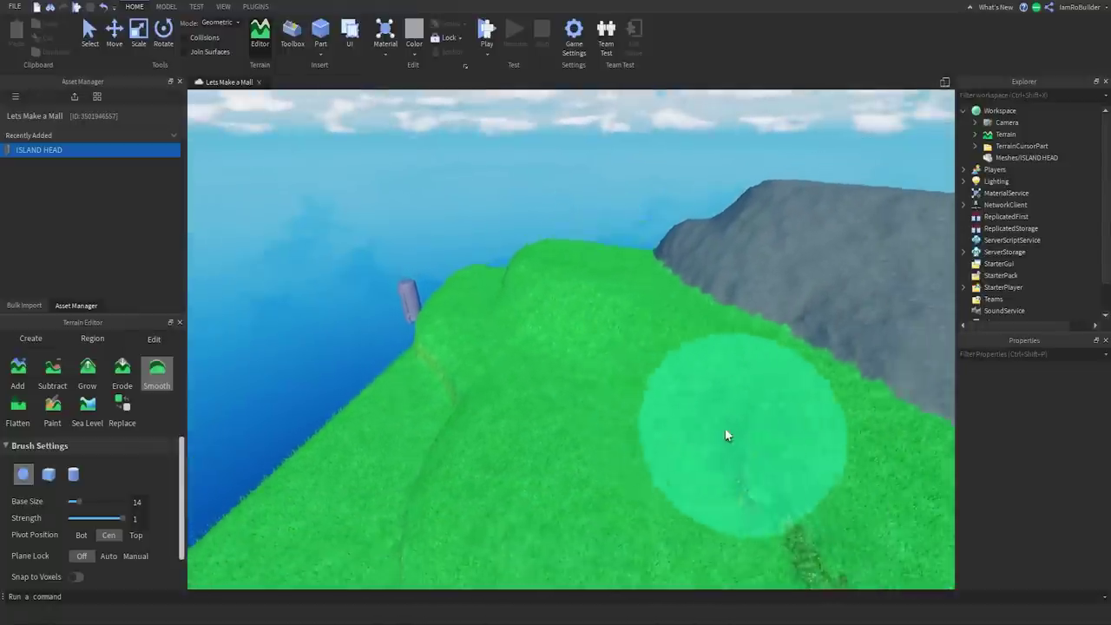
drag(705, 439, 798, 532)
key(a)
key(w)
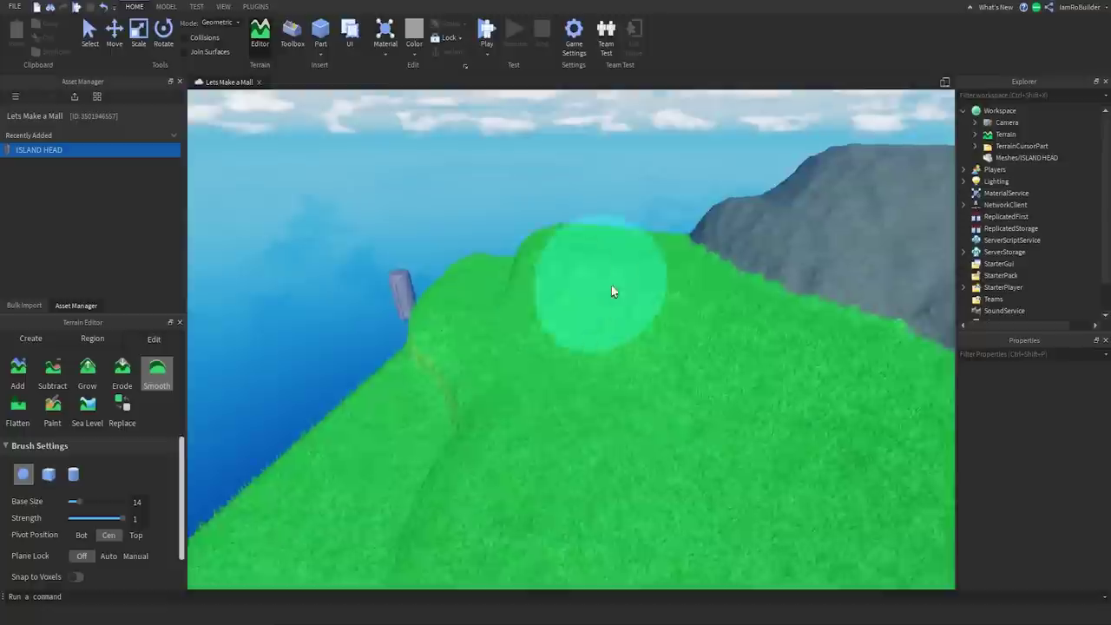
key(a)
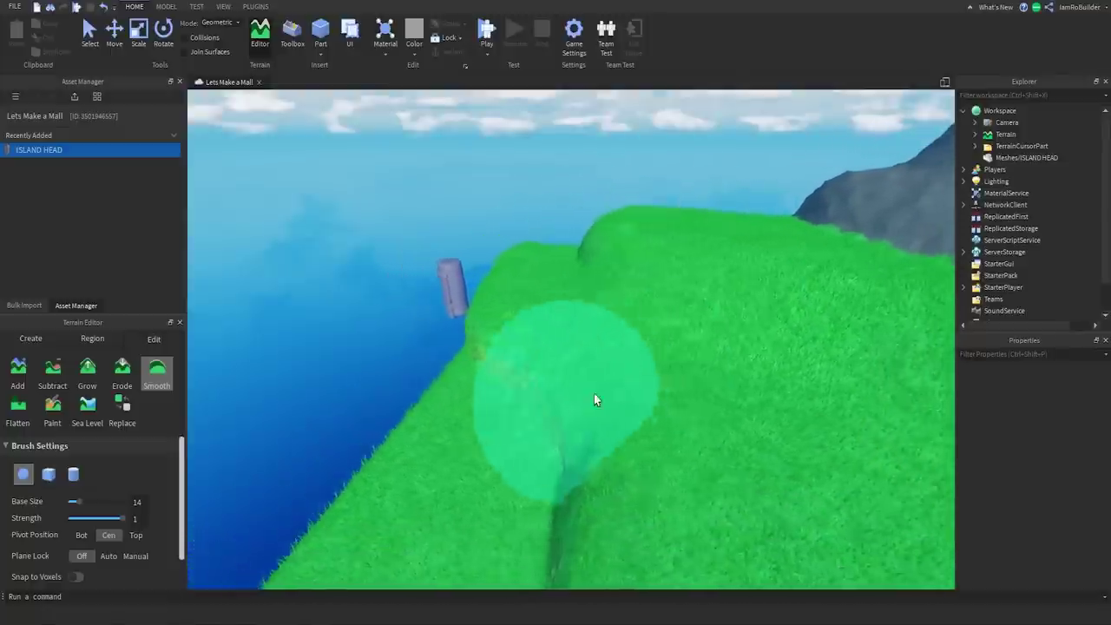
mouse_move(622, 390)
mouse_down()
mouse_move(690, 431)
mouse_move(691, 455)
mouse_up()
Smooth the step between the grass mounds along the island's outer edge on the head's side
right_drag(690, 455, 662, 520)
key(w)
click(662, 516)
key(a)
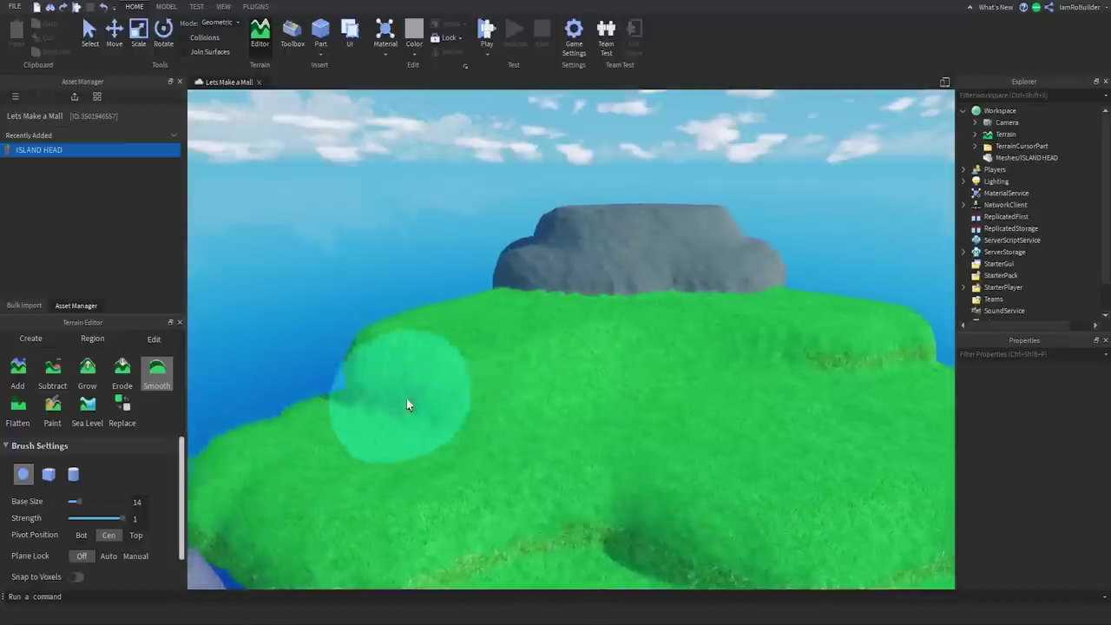
key(a)
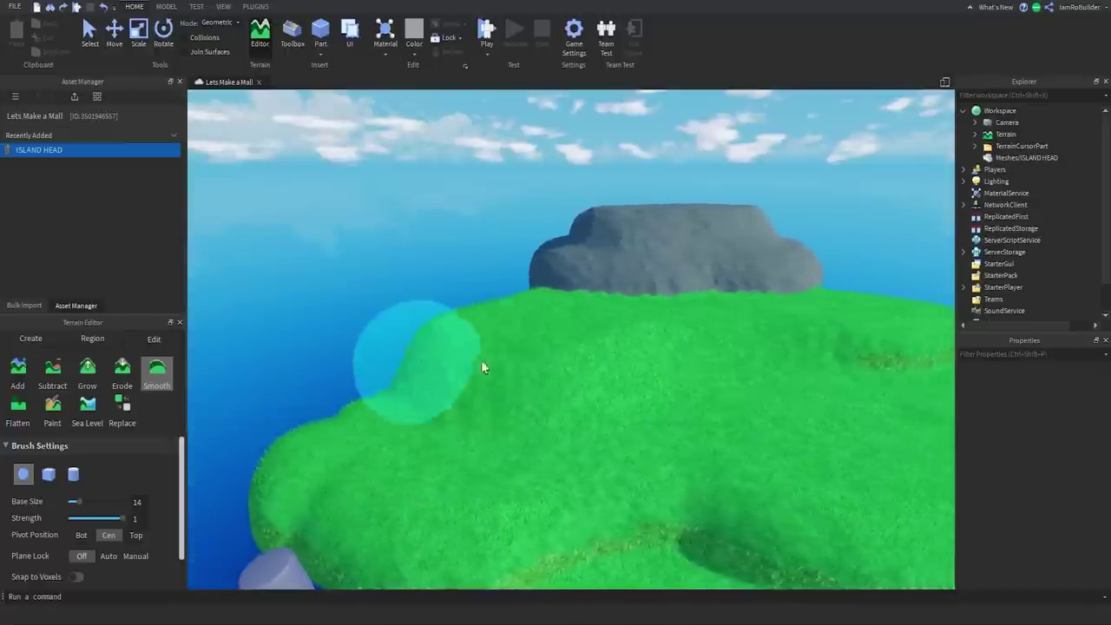
key(d)
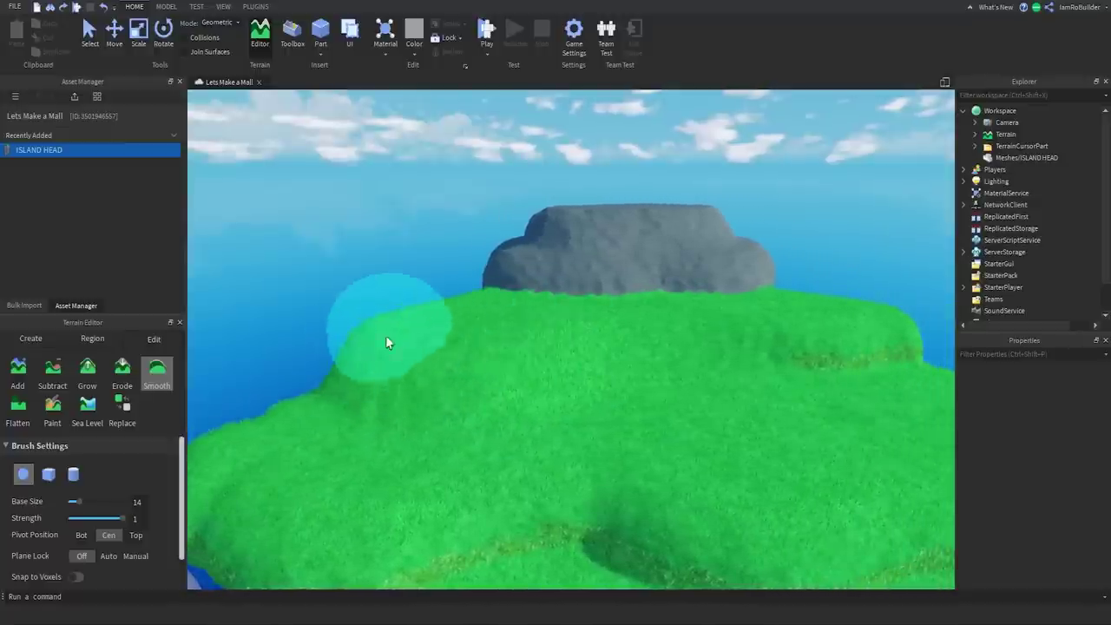
key(d)
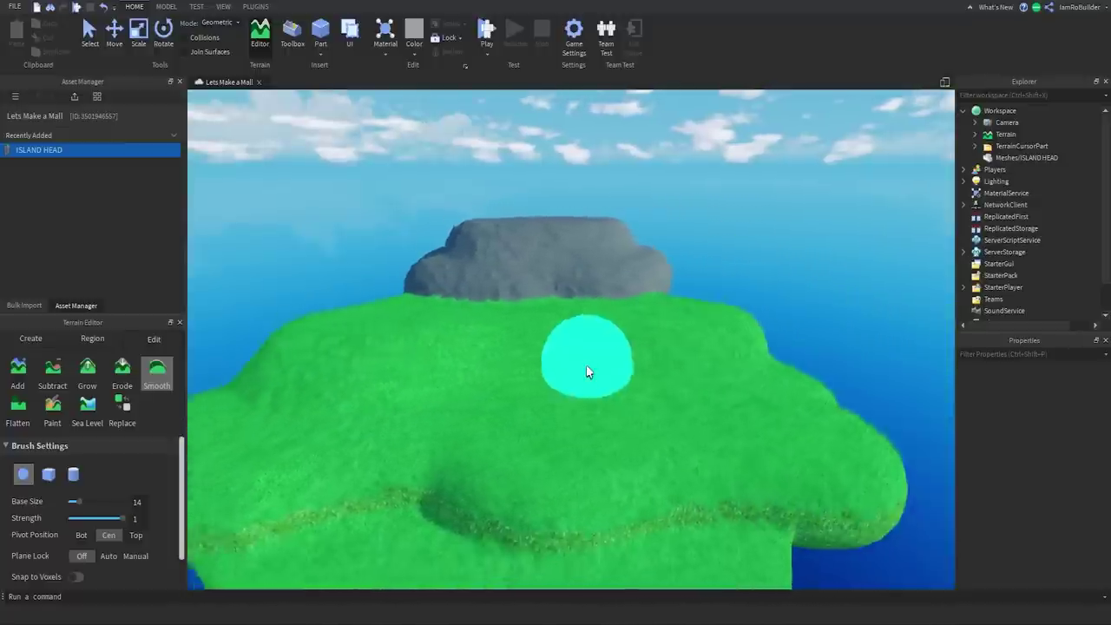
Smooth the remaining step along the front of the grass mounds with the Smooth brush at base size 7
right_drag(587, 370, 587, 375)
key(a)
key(w)
drag(79, 502, 71, 504)
key(s)
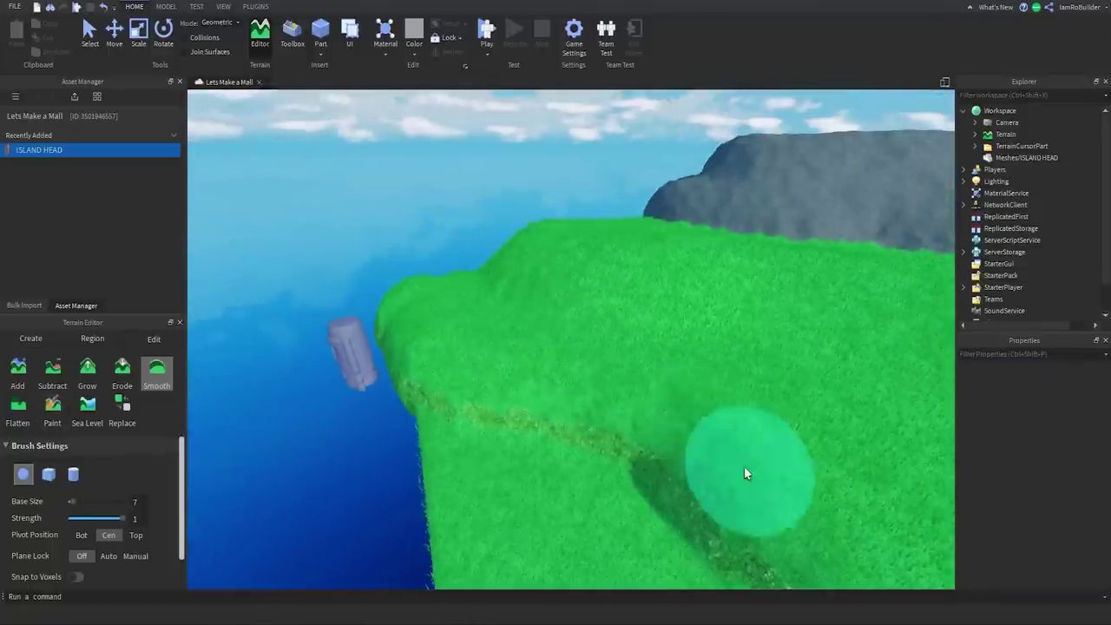
right_drag(744, 444, 769, 453)
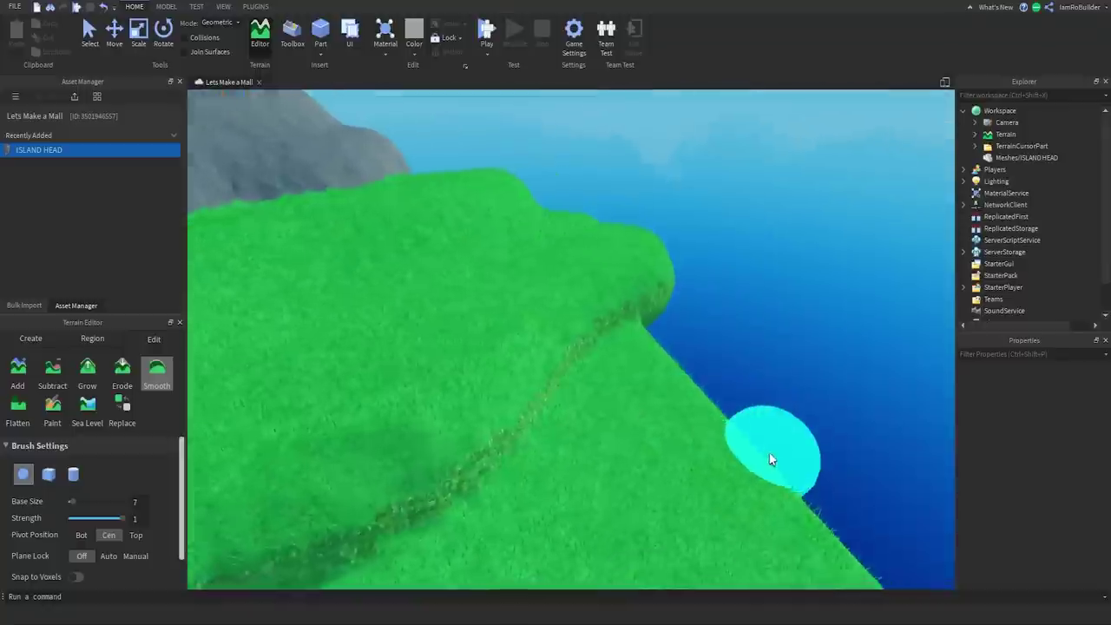
scroll(320, 333, up, 3)
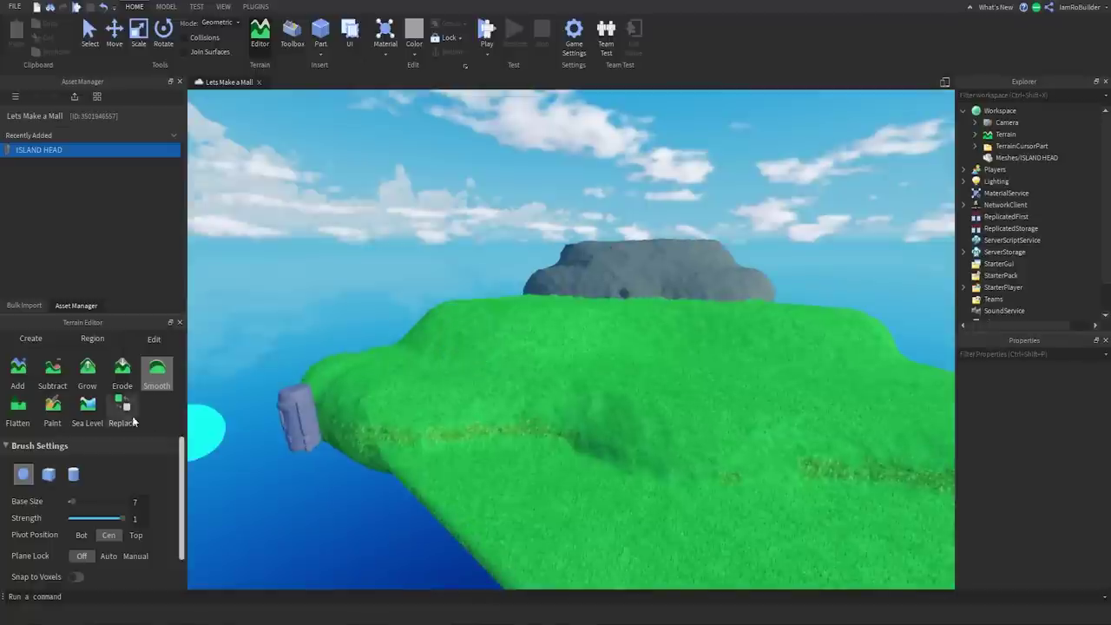
Scatter small Rock outcrops over the grass hills and the slate ridge's face with a small terrain Add brush
click(18, 369)
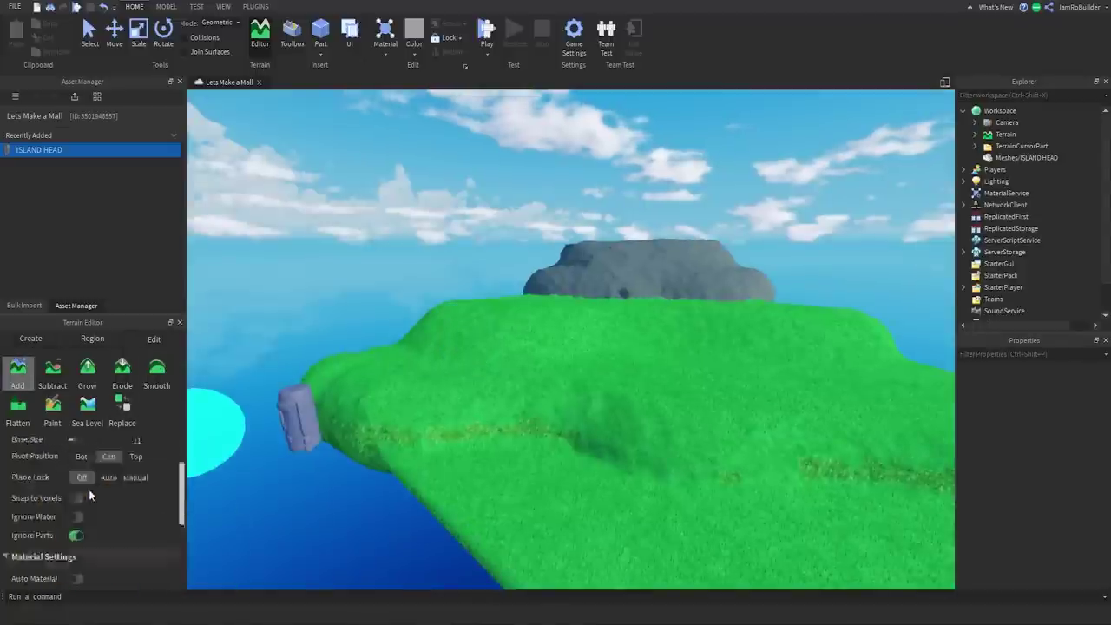
drag(71, 501, 74, 501)
scroll(76, 502, down, 5)
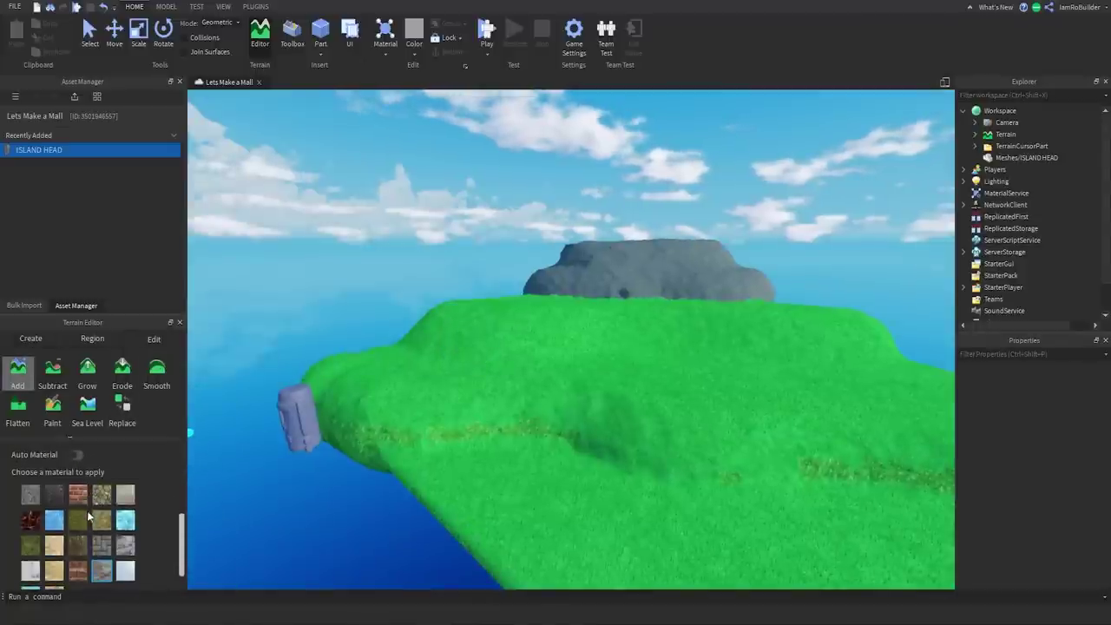
click(125, 545)
scroll(588, 301, up, 3)
right_drag(587, 301, 588, 364)
scroll(588, 302, down, 5)
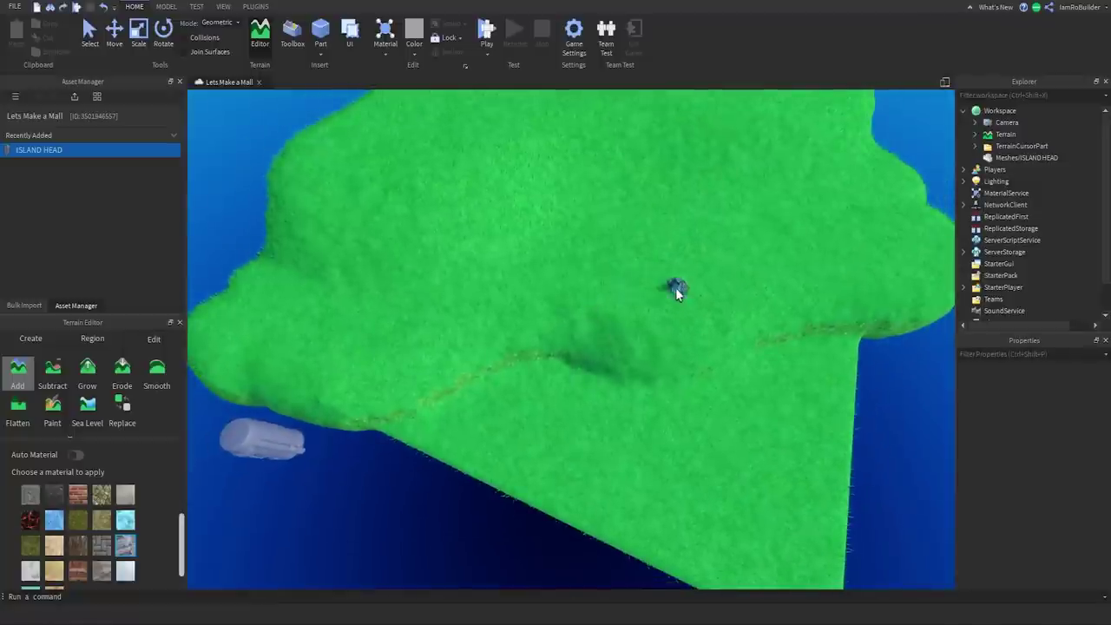
click(290, 317)
right_drag(391, 299, 382, 269)
click(382, 269)
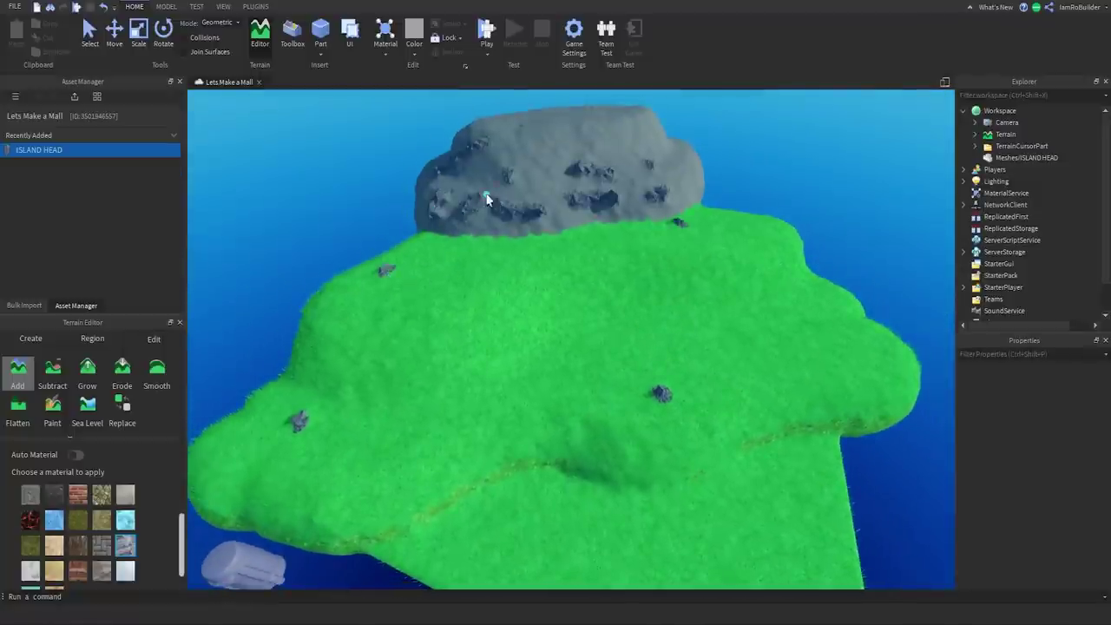
Paint a winding Sand path from the foot of the ridge across the grass with the Paint brush at base size 6
click(52, 408)
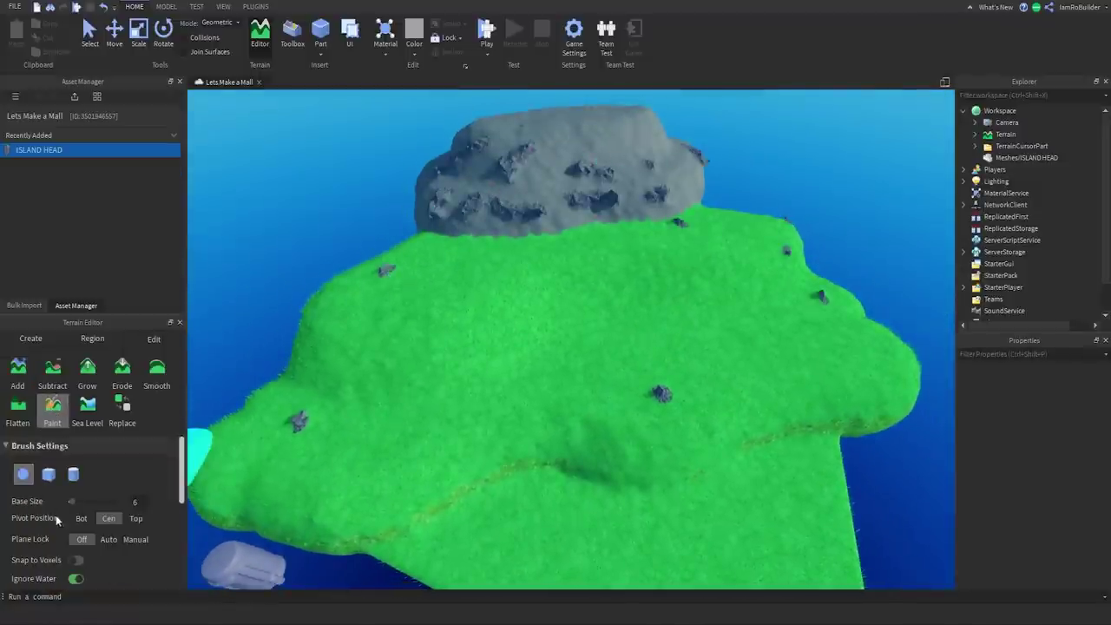
scroll(83, 512, down, 3)
scroll(75, 508, up, 3)
scroll(72, 501, down, 3)
right_drag(537, 264, 536, 265)
right_drag(409, 126, 410, 126)
drag(410, 130, 467, 197)
mouse_move(512, 339)
mouse_down()
mouse_move(570, 385)
mouse_move(618, 380)
mouse_move(785, 417)
mouse_move(831, 385)
mouse_up()
right_drag(725, 374, 615, 355)
key(w)
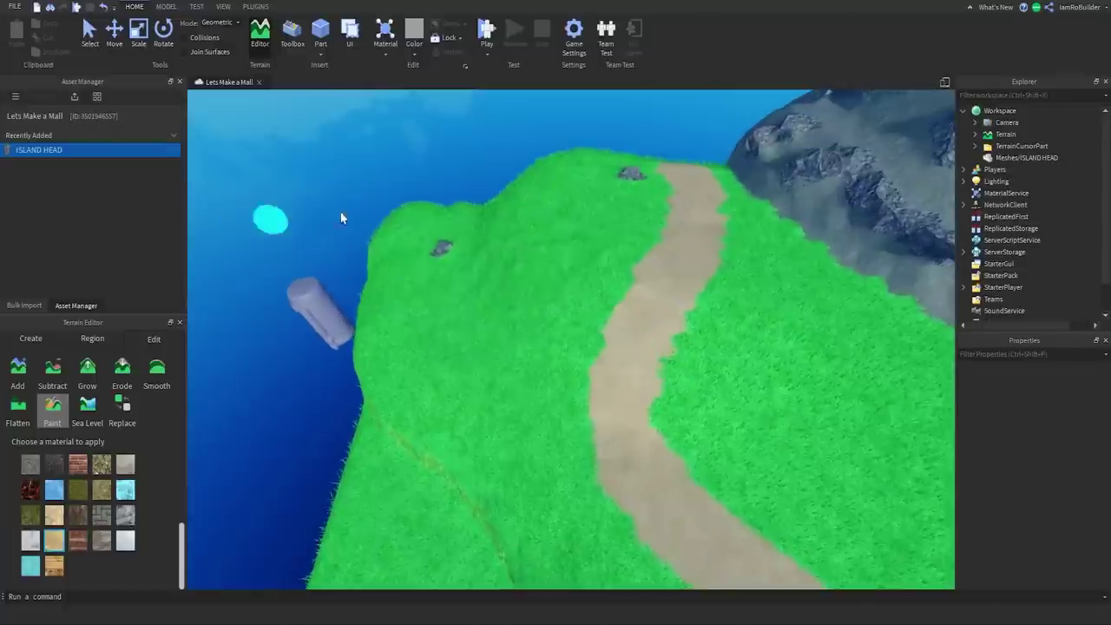
Change the Terrain's Grass material color to the darker green [37, 120, 33]
click(1006, 133)
click(976, 135)
click(966, 402)
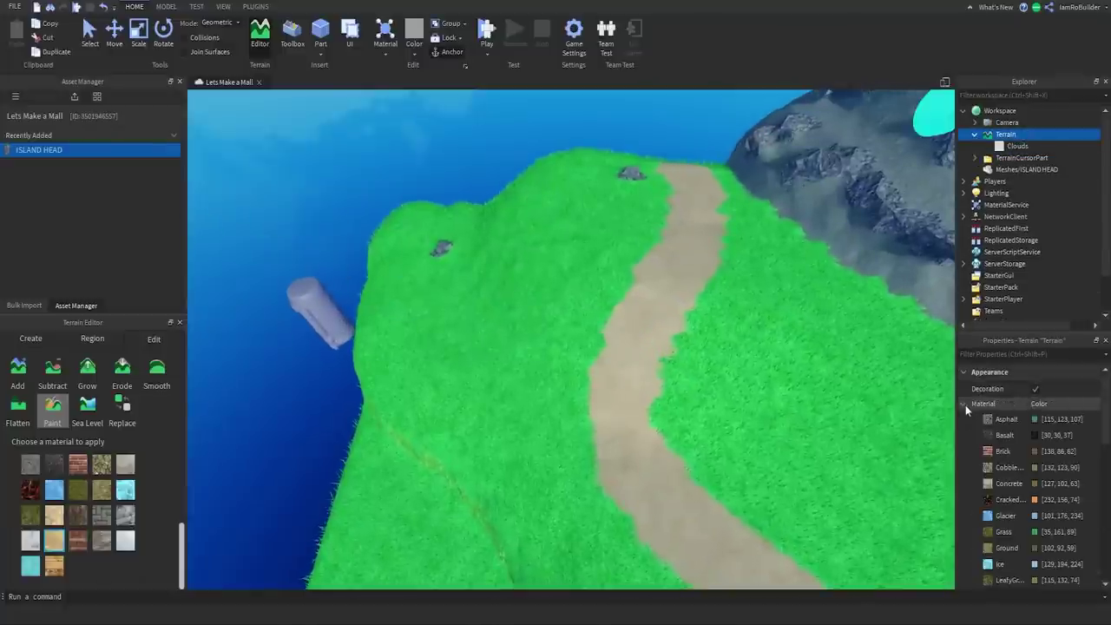
scroll(707, 427, up, 3)
scroll(707, 424, up, 3)
right_drag(707, 423, 706, 423)
scroll(706, 423, down, 3)
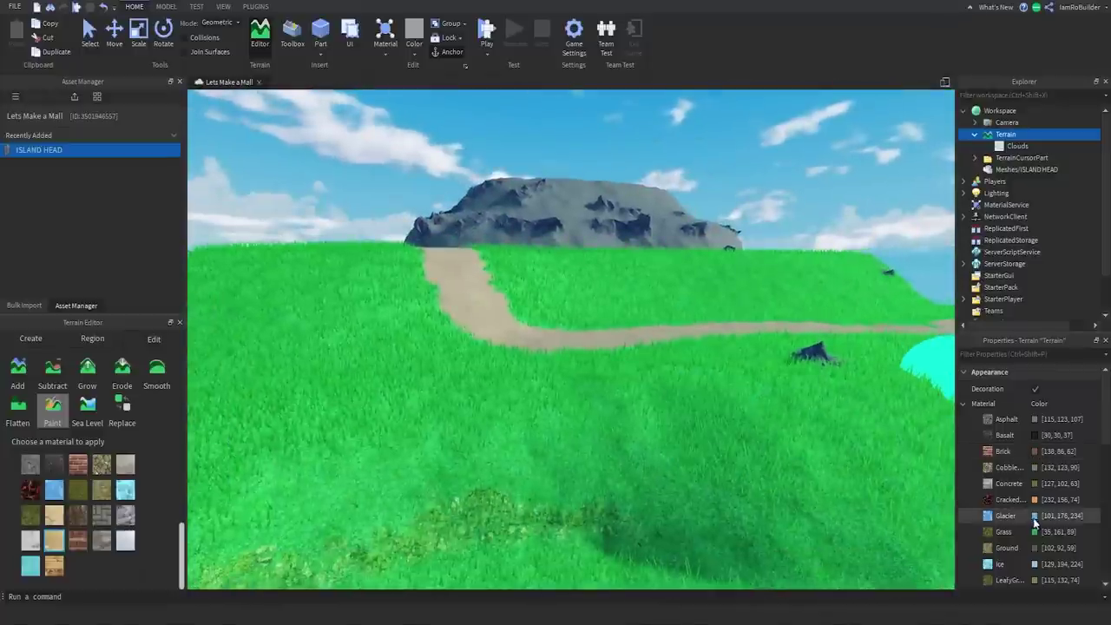
click(1034, 534)
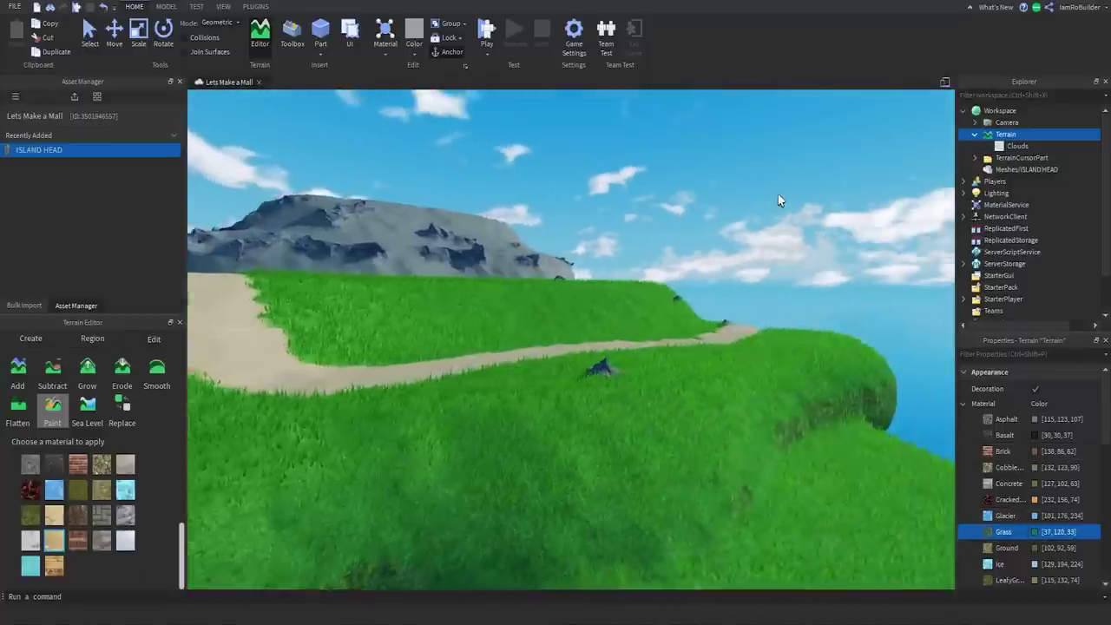
Paint Mud patches over most of the slate ridge's face, using the reference photo as a guide
right_drag(778, 194, 768, 204)
scroll(778, 193, down, 4)
scroll(778, 193, up, 3)
key(a)
drag(1110, 61, 285, 31)
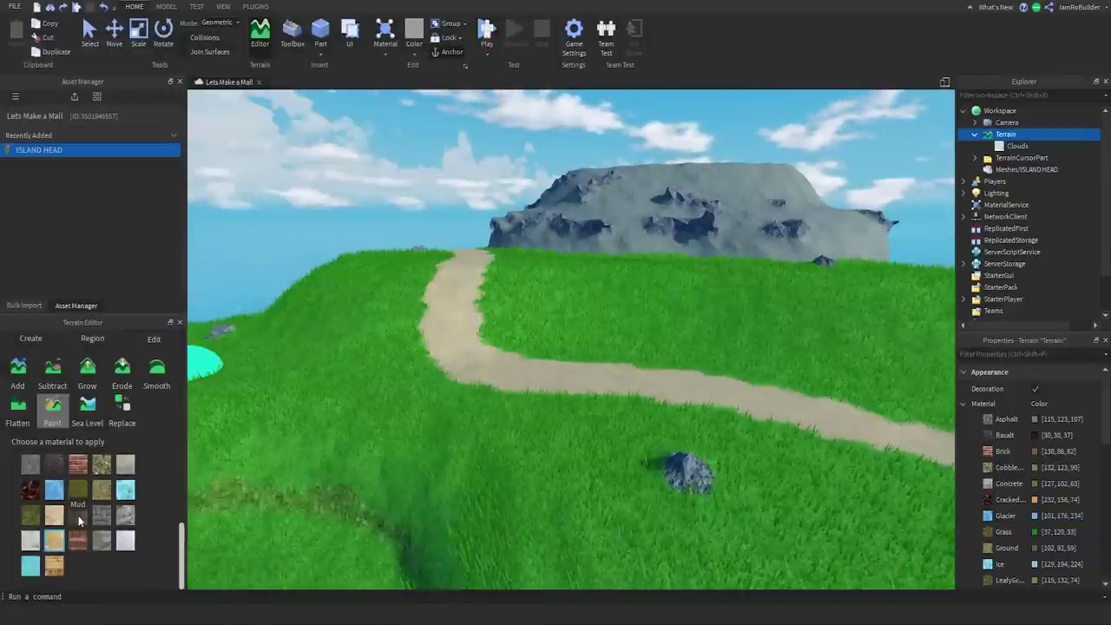
click(78, 519)
scroll(871, 223, up, 3)
right_drag(871, 223, 772, 204)
scroll(772, 203, down, 3)
drag(772, 203, 724, 221)
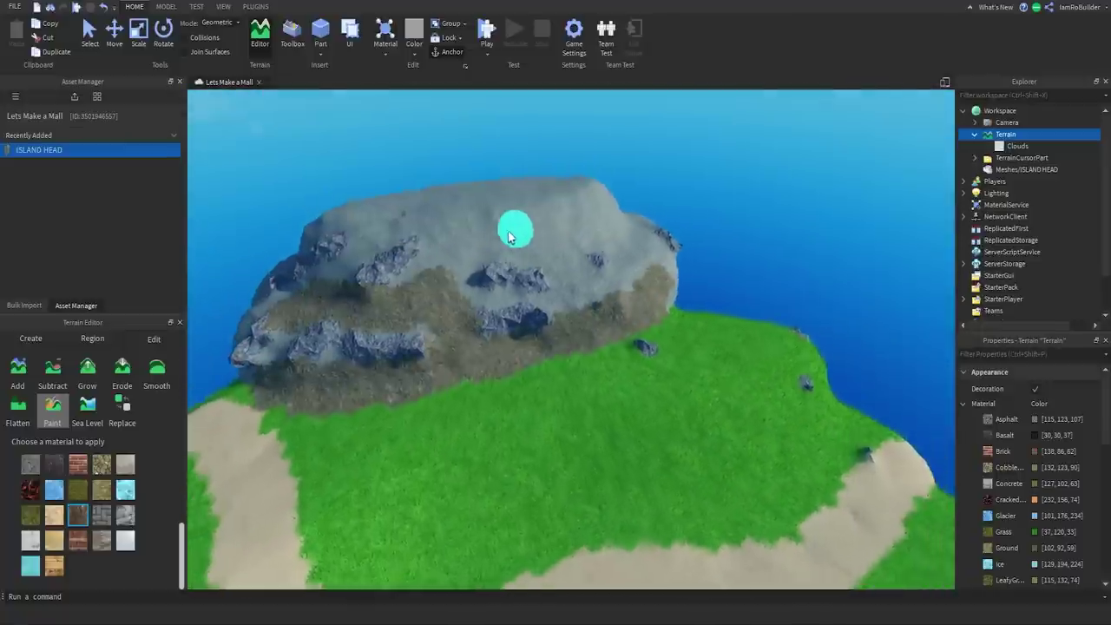
scroll(509, 238, down, 1)
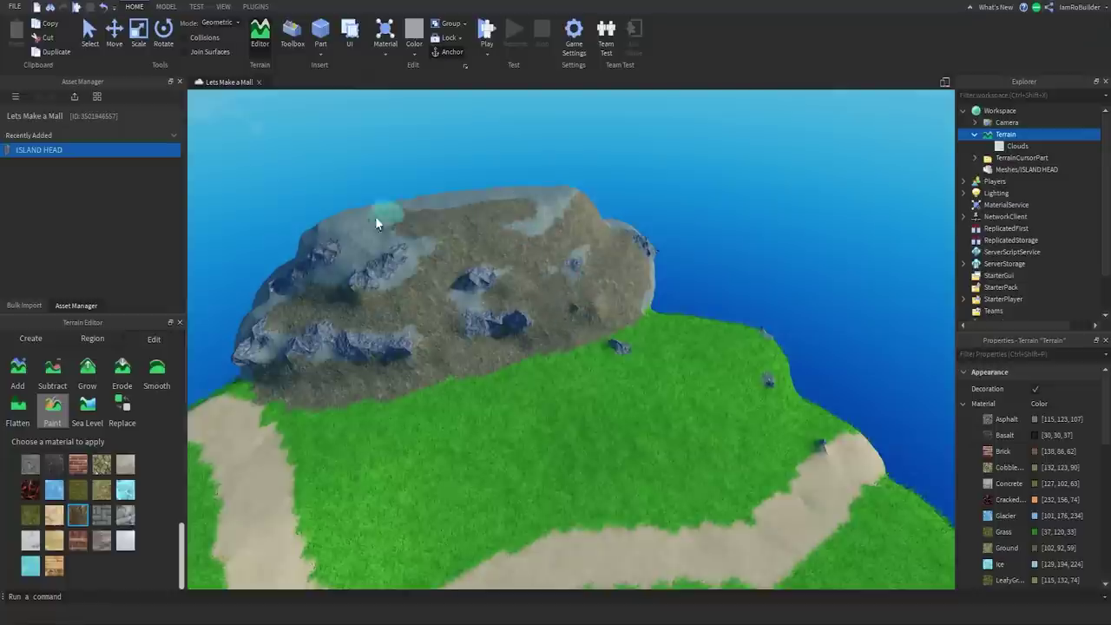
Set the stone head's material to Concrete and its BrickColor to Fossil
right_drag(547, 333, 547, 333)
key(s)
key(d)
key(w)
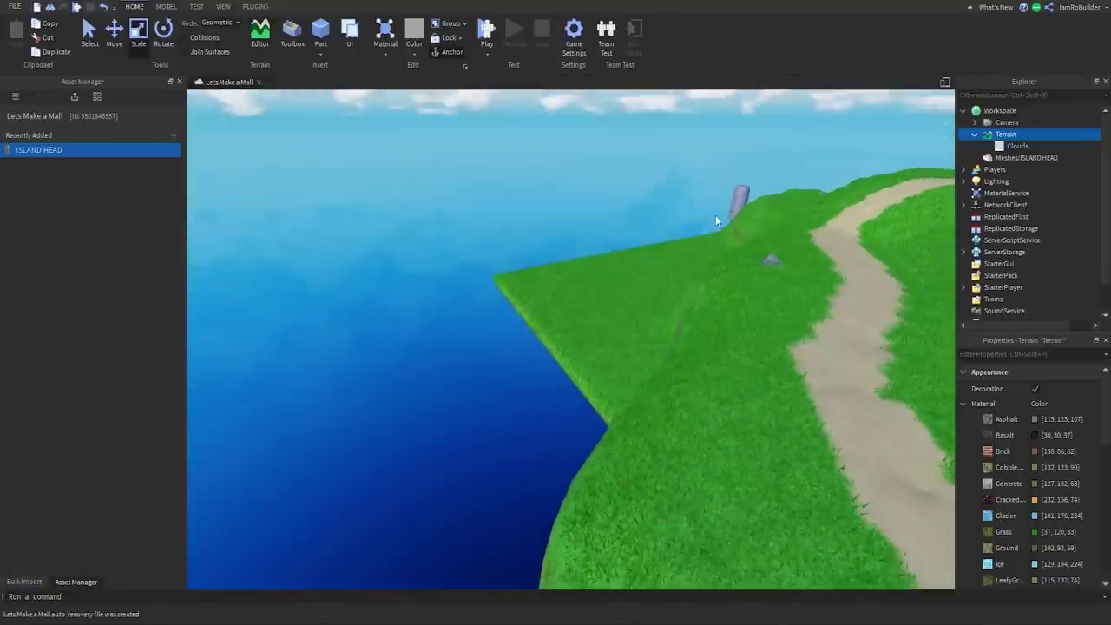
click(735, 202)
key(f)
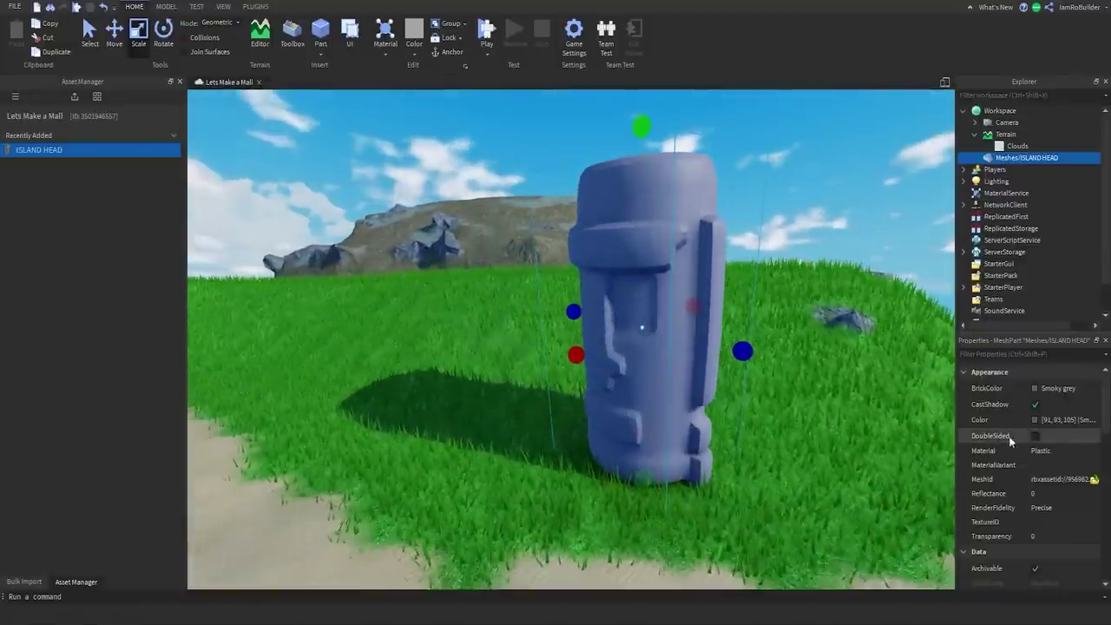
click(1051, 451)
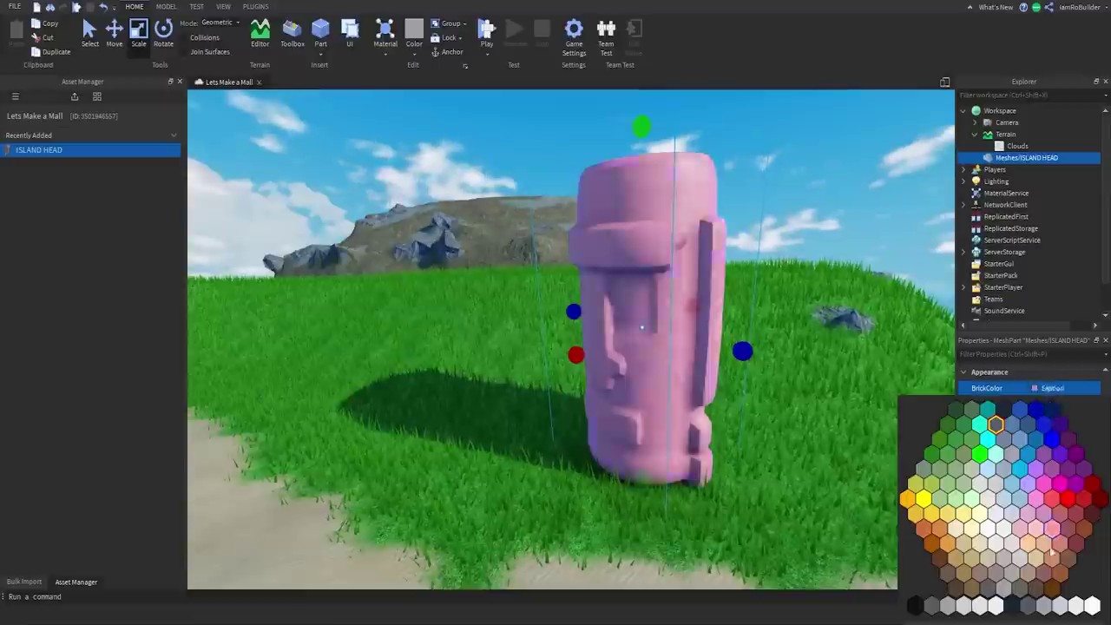
click(1044, 603)
click(759, 270)
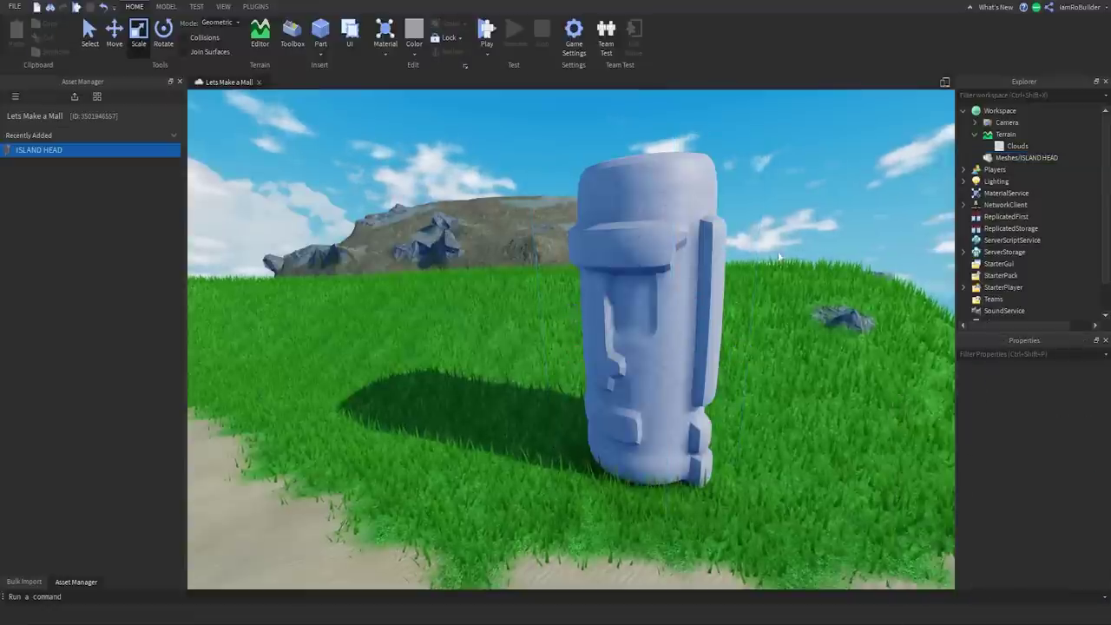
Compare the stone head with the reference photo and set its BrickColor to Gun metallic
right_drag(759, 270, 813, 266)
drag(396, 99, 375, 94)
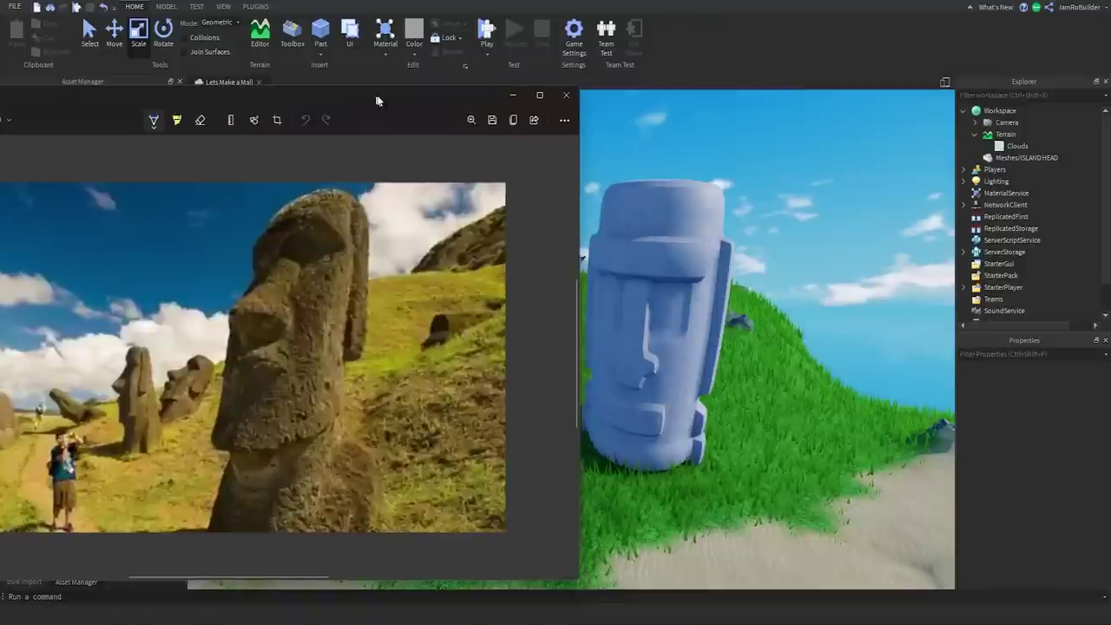
click(678, 236)
click(1055, 394)
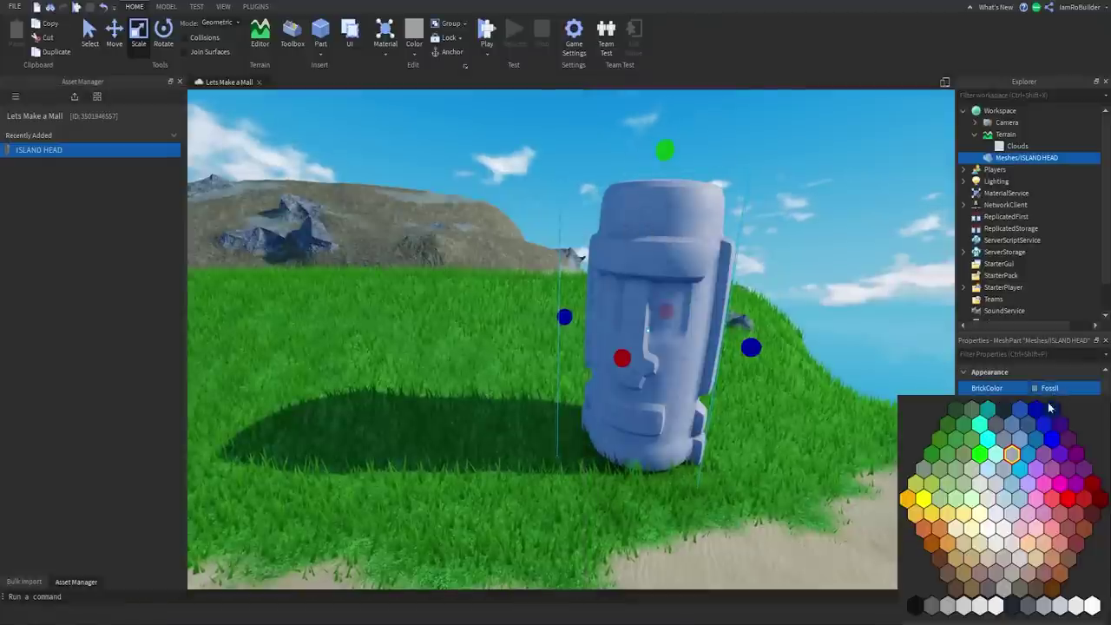
mouse_move(699, 280)
right_down()
mouse_move(729, 275)
mouse_move(703, 295)
right_up()
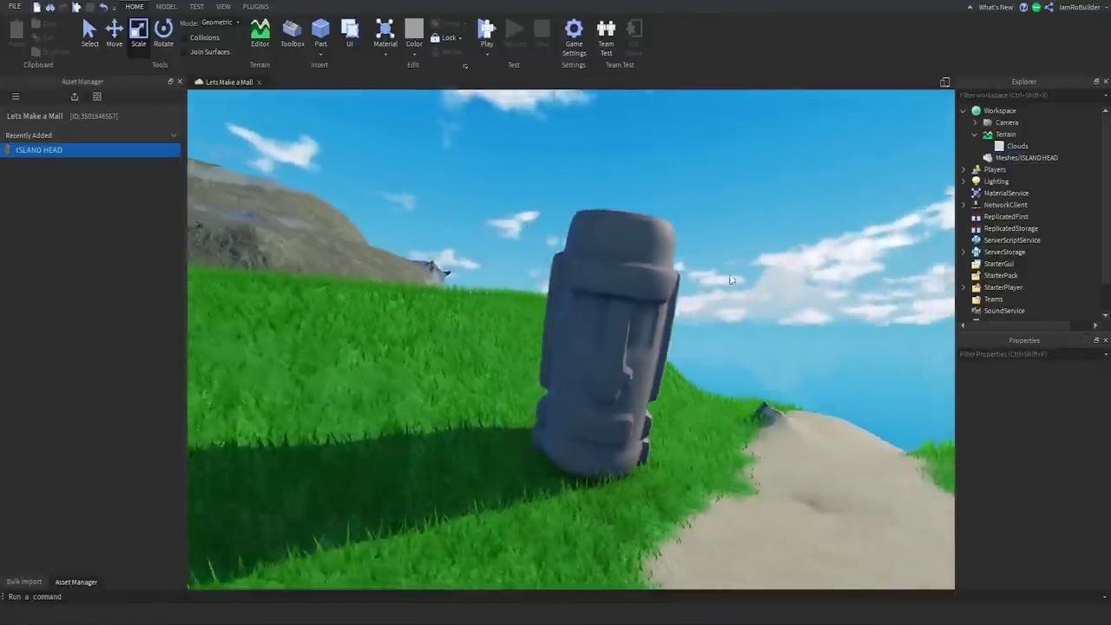
Duplicate the stone head four times and spread the copies along both sides of the path and before the ridge
key(w)
key(s)
drag(660, 323, 540, 341)
key(ctrl+d)
key(s)
key(a)
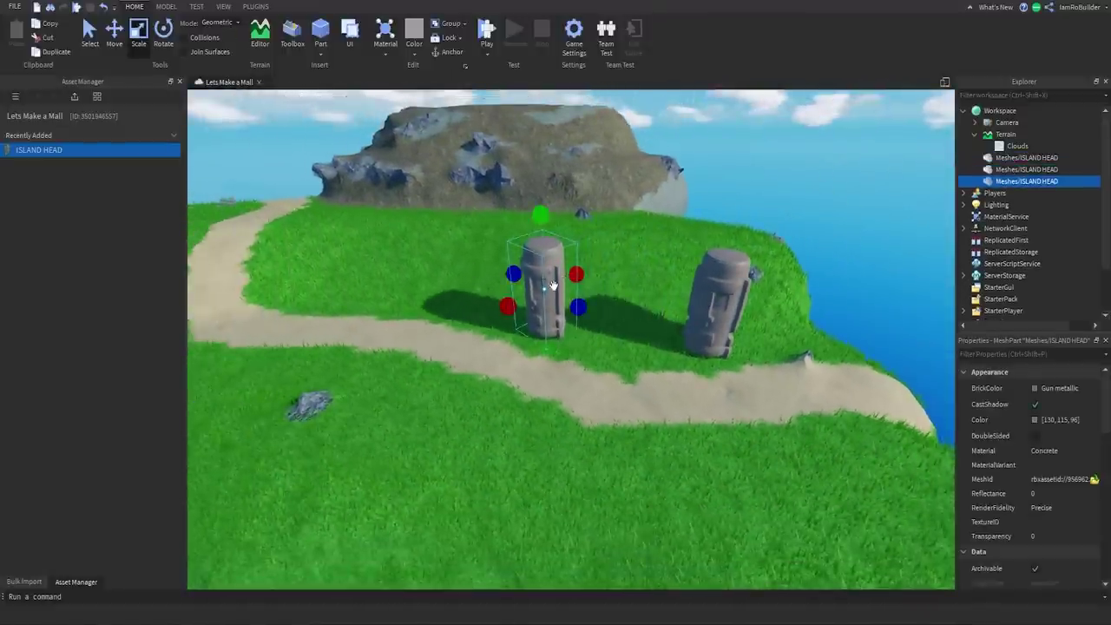
drag(553, 284, 496, 395)
key(ctrl+d)
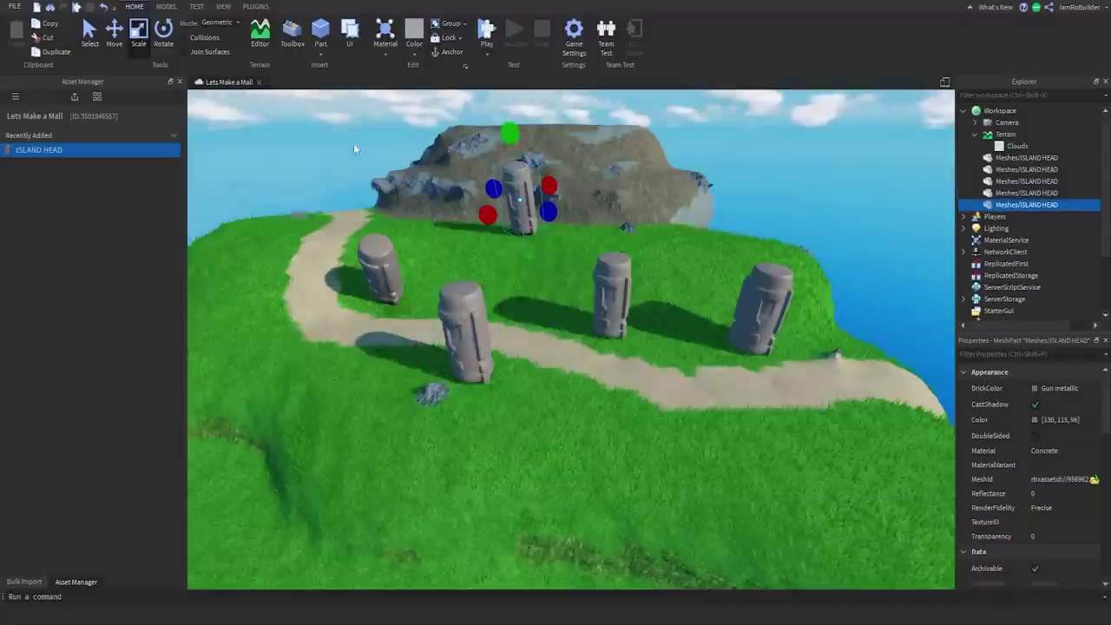
Turn and tilt the stone head inside the path's bend so that it leans over
click(167, 35)
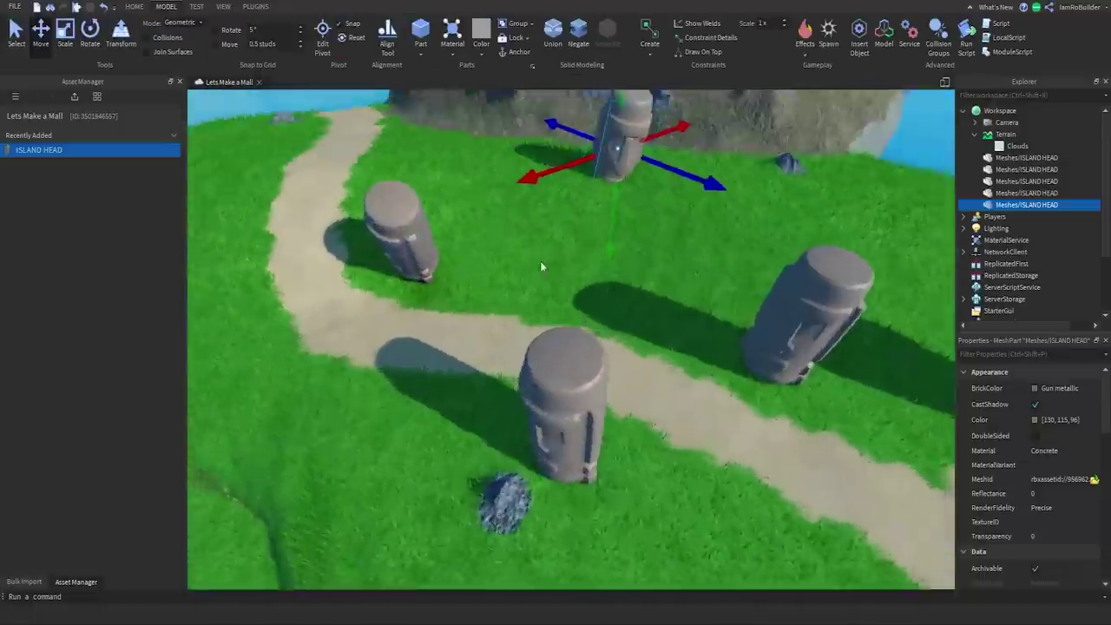
click(431, 245)
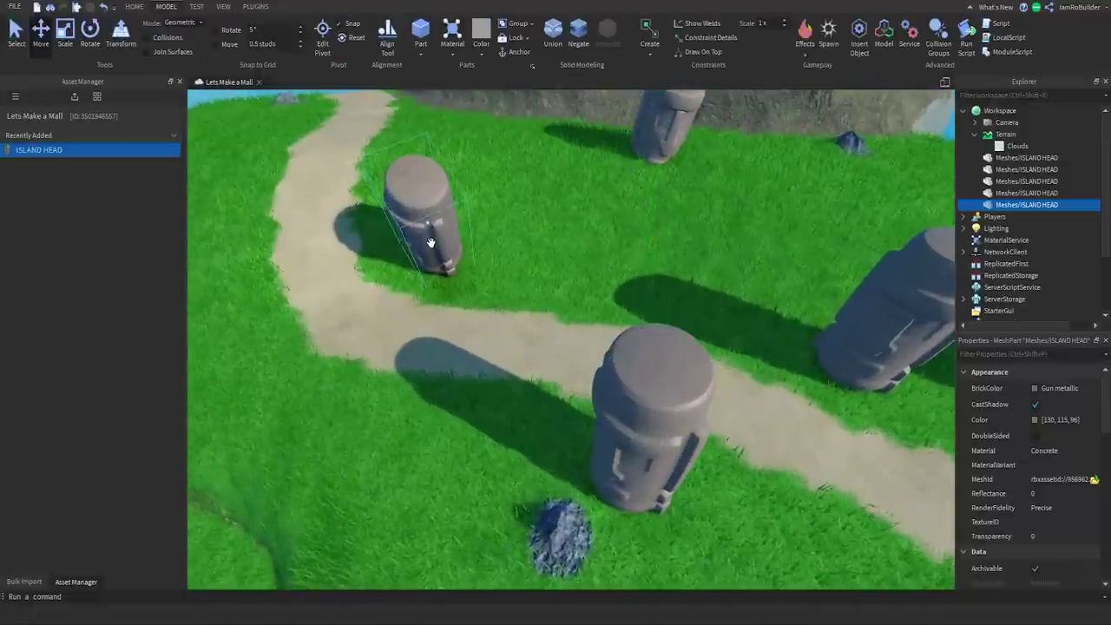
drag(444, 270, 447, 278)
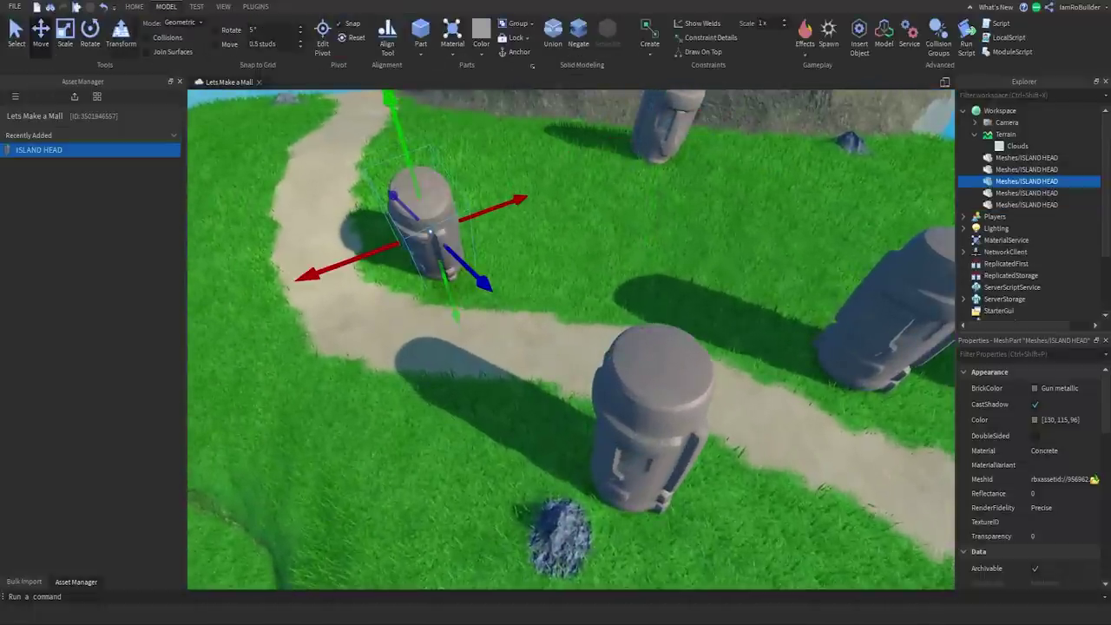
click(90, 33)
drag(393, 139, 418, 144)
drag(420, 268, 513, 263)
drag(375, 143, 232, 157)
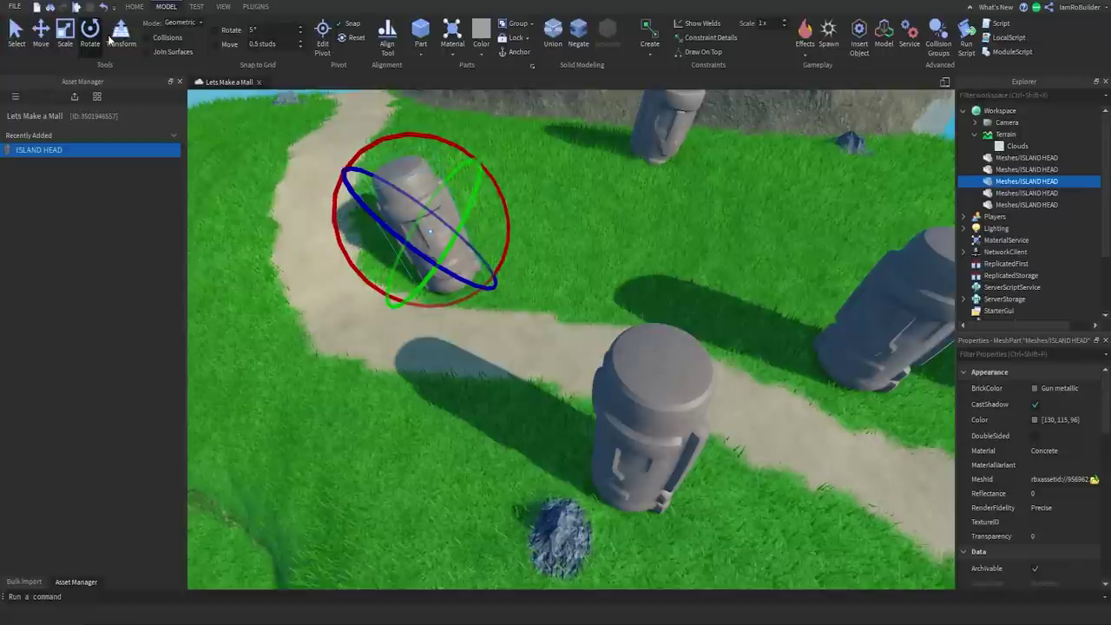
Reposition the leaning head at the path's bend so that its base sinks into the grass
click(41, 33)
mouse_move(425, 213)
mouse_down()
mouse_move(408, 228)
mouse_move(432, 210)
mouse_up()
drag(472, 289, 441, 255)
Turn and tilt the stone head beside the small rock on the near side of the path
right_drag(521, 295, 601, 324)
scroll(601, 323, down, 3)
click(599, 365)
click(90, 33)
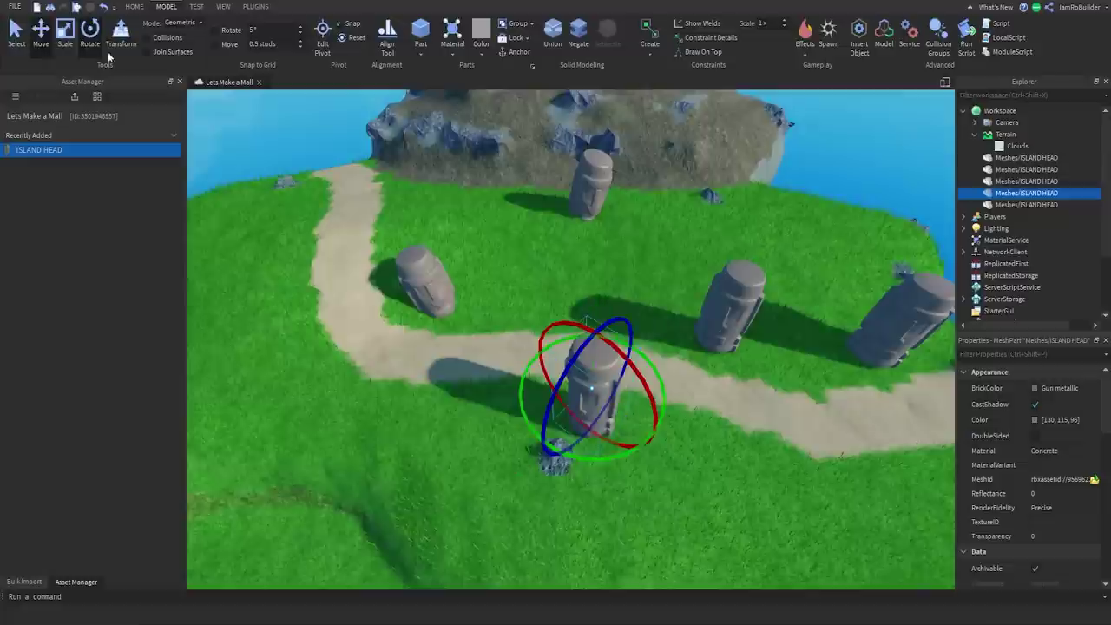
drag(588, 454, 609, 391)
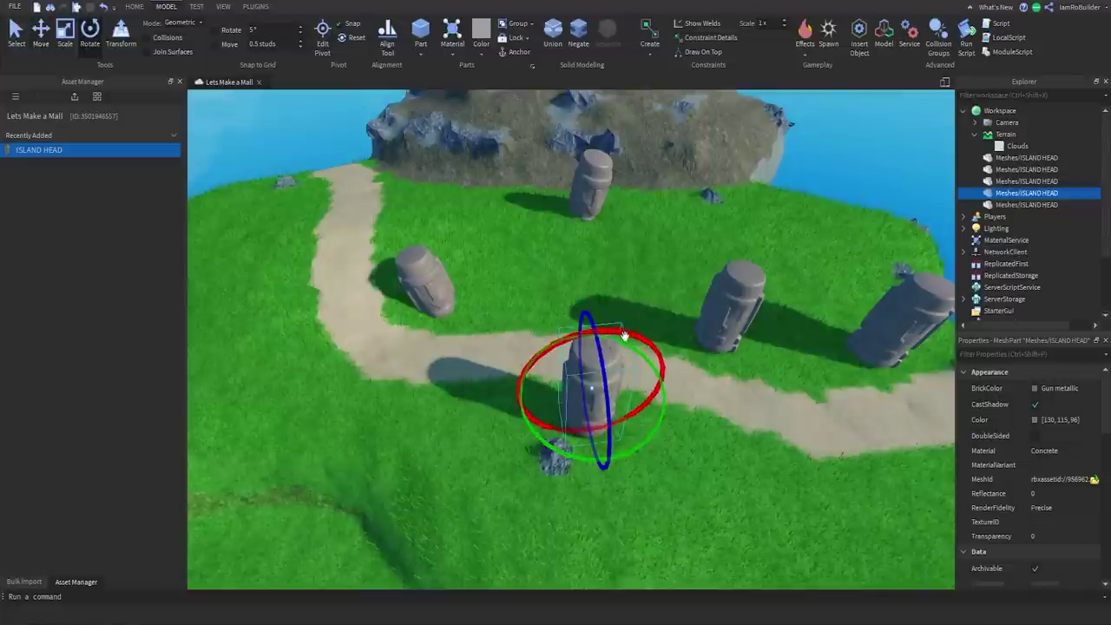
drag(624, 335, 624, 375)
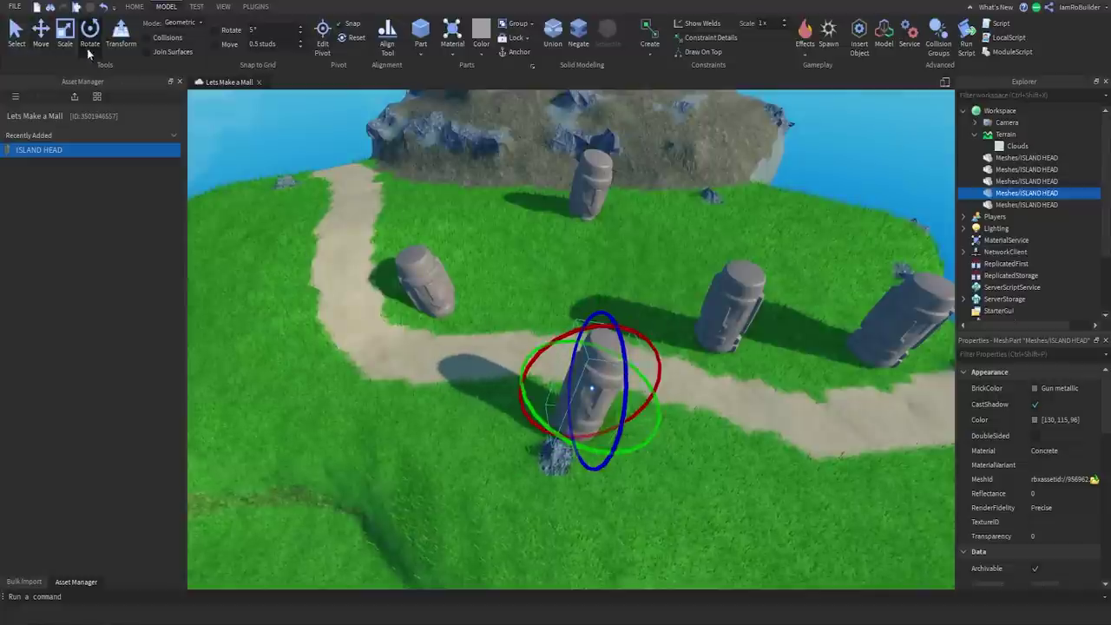
Move the tilted head beside the small rock so that its base sits in the grass
click(44, 33)
right_drag(534, 307, 565, 276)
scroll(533, 307, up, 5)
scroll(533, 308, down, 4)
drag(564, 275, 571, 305)
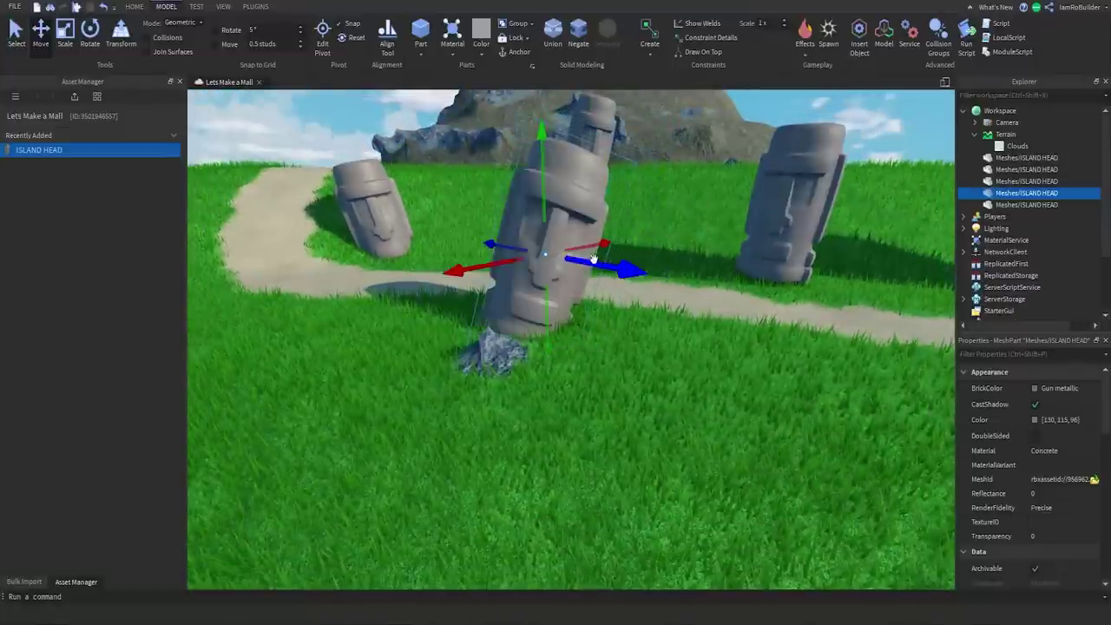
Turn the two upright heads across the path about their vertical axes so that they face forward
scroll(573, 288, down, 4)
click(578, 309)
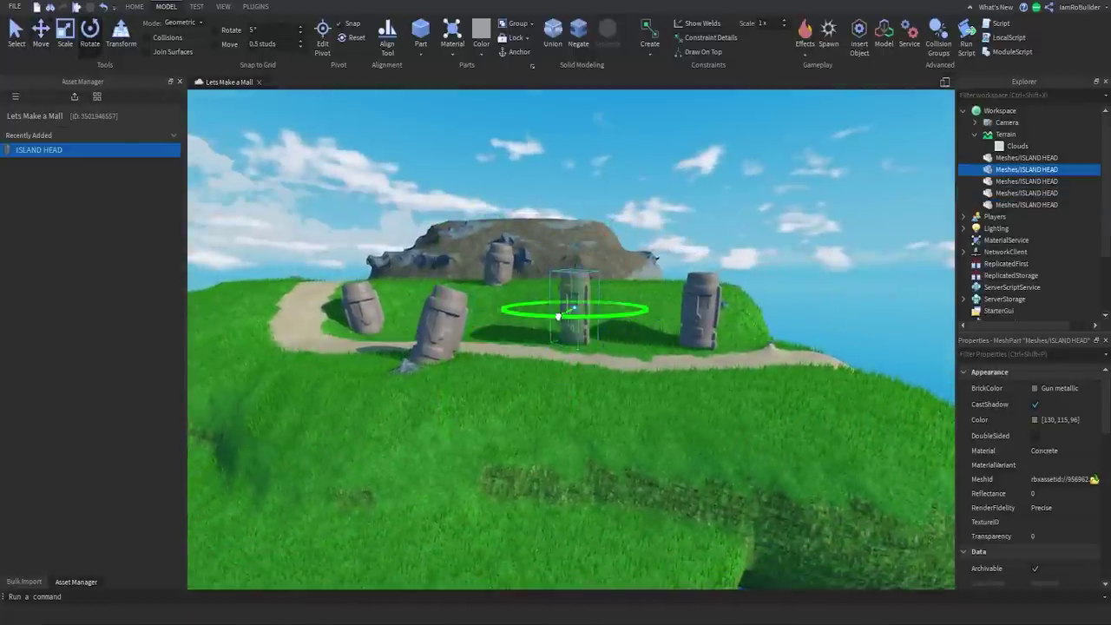
click(701, 311)
click(780, 234)
key(w)
right_drag(703, 271, 704, 270)
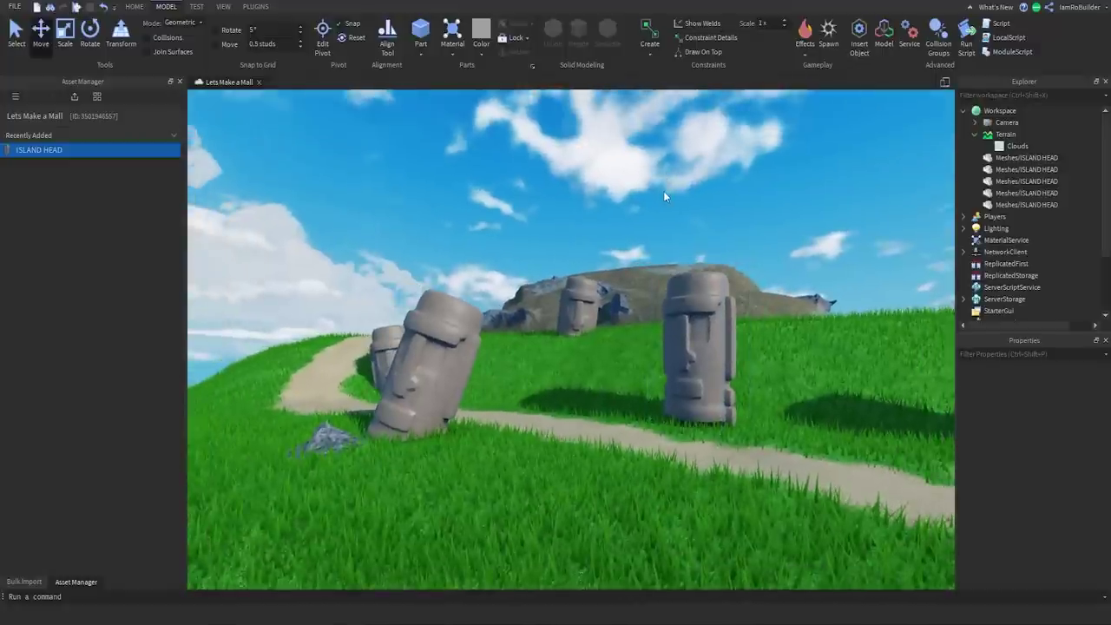
key(w)
right_drag(664, 193, 665, 192)
key(d)
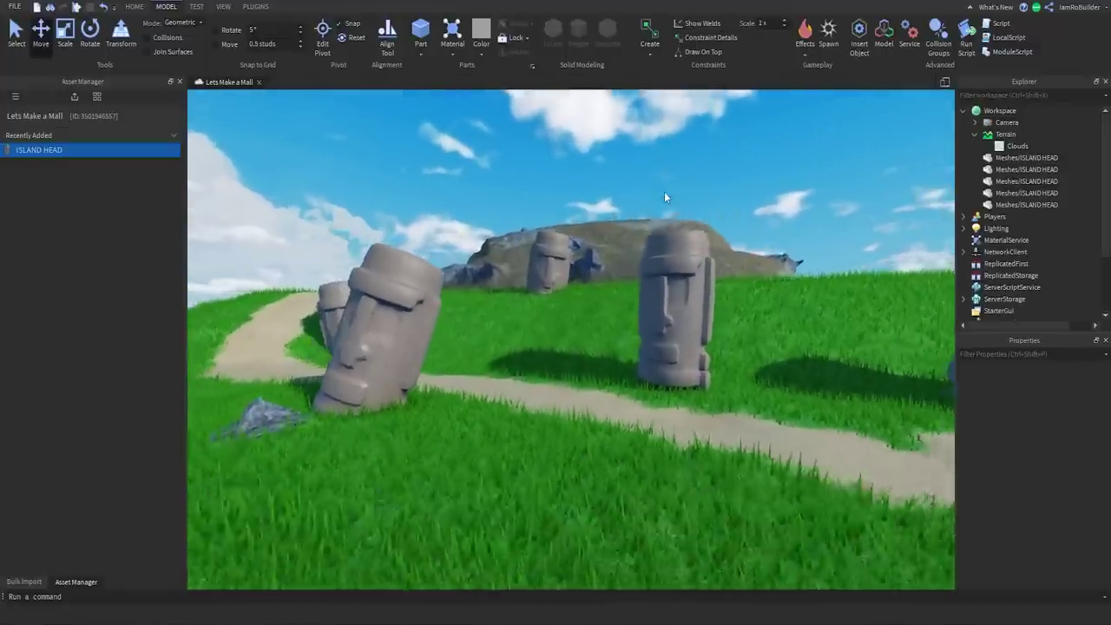
Insert a dummy character rig into the scene with Rig Builder
click(256, 7)
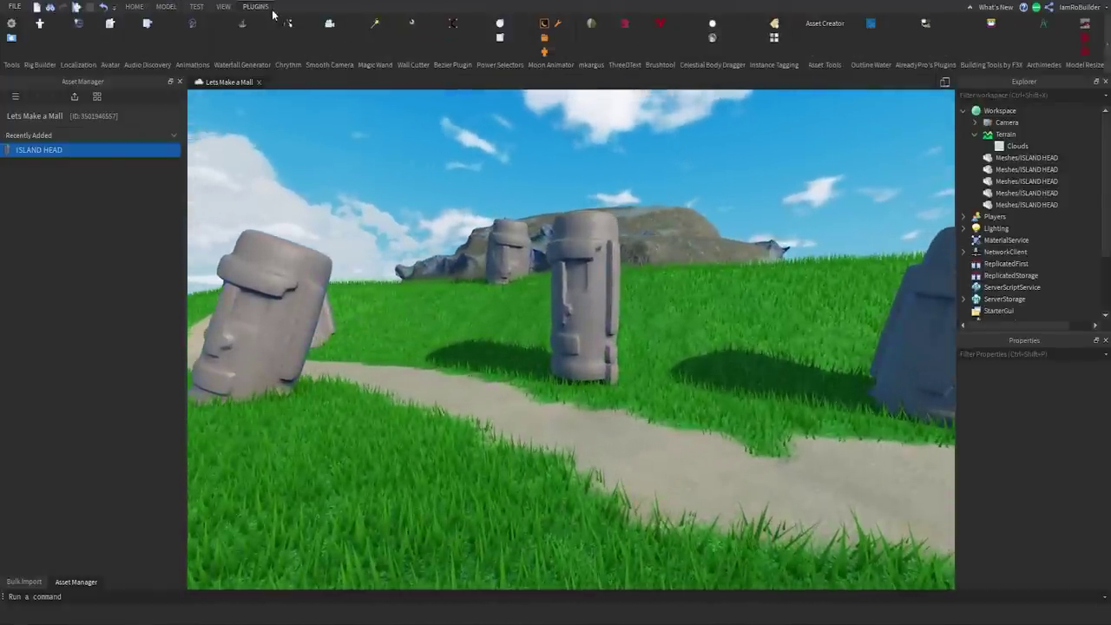
click(40, 25)
click(570, 317)
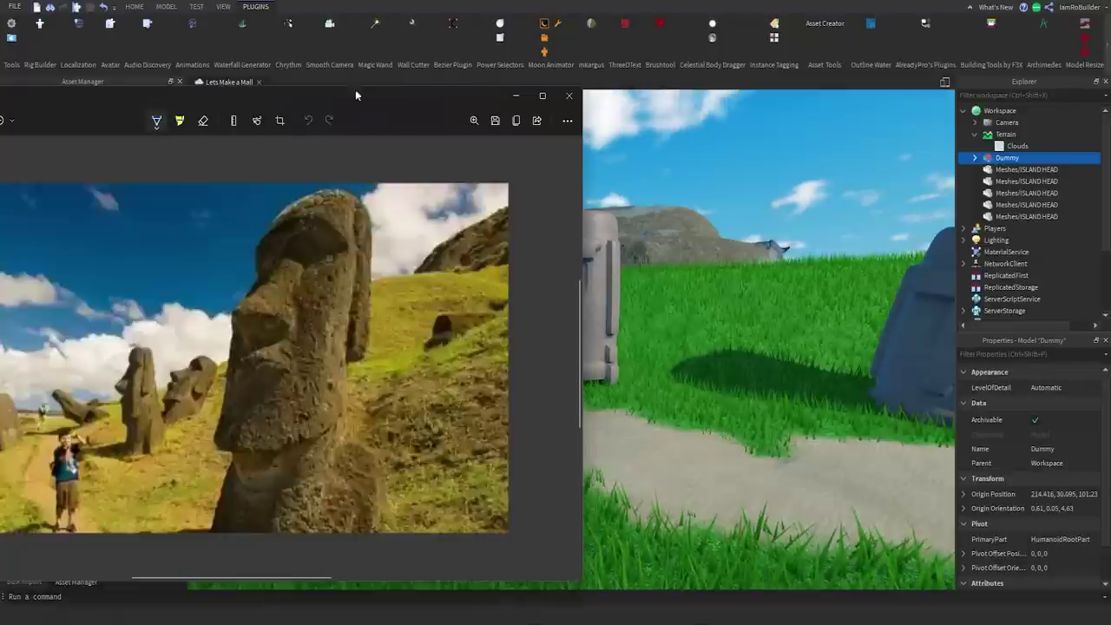
Check the reference photo for the size of the people beside the stone heads, then put the photo away
drag(356, 90, 614, 119)
click(816, 121)
click(866, 162)
Examine the island's overall layout from a distance and along the sand path, including the stone heads, the dummy and the rocky ridge
scroll(757, 188, down, 10)
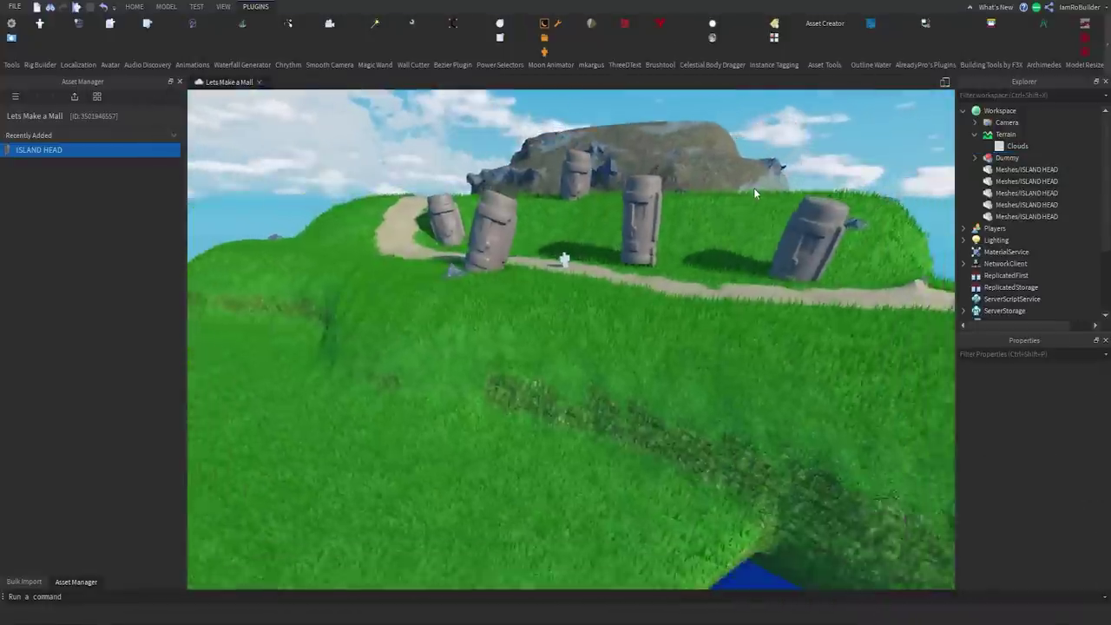
scroll(746, 186, down, 4)
right_drag(745, 260, 726, 256)
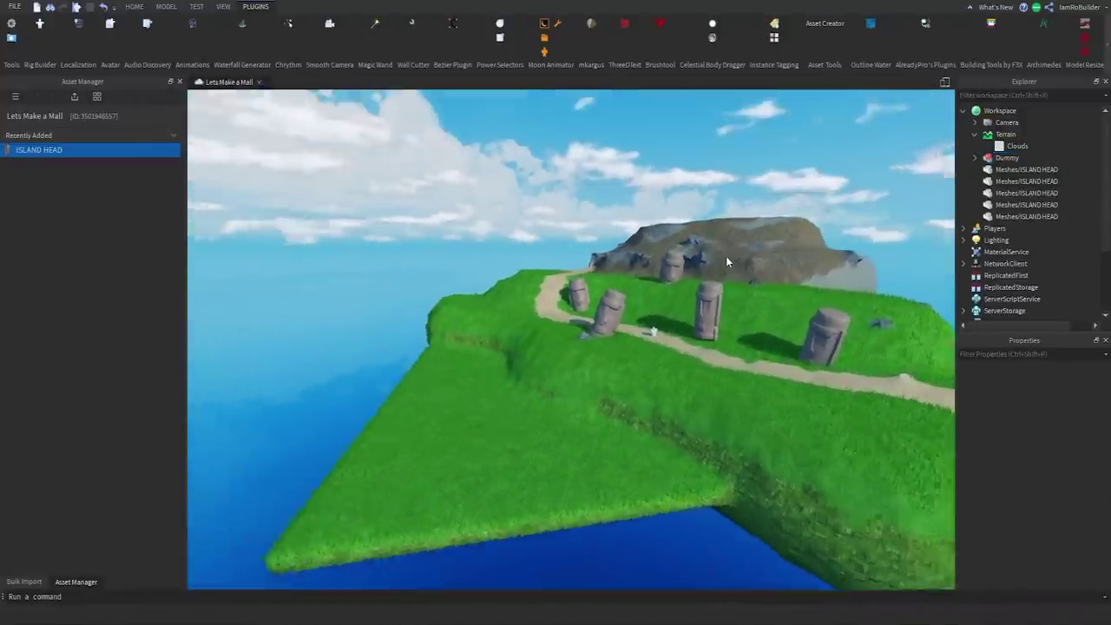
scroll(726, 258, up, 3)
key(w)
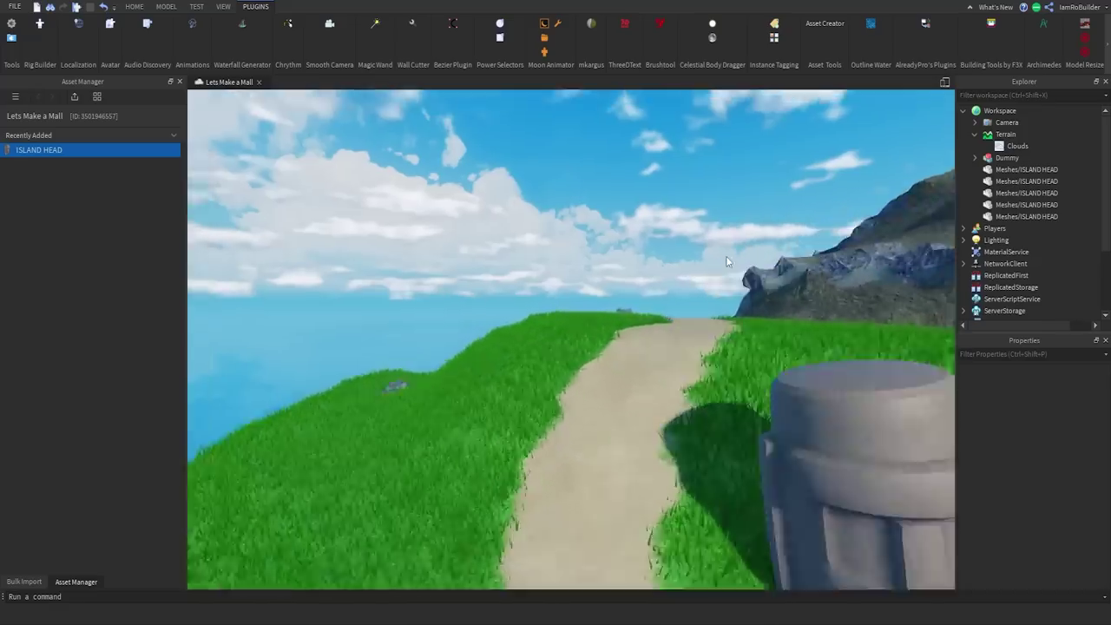
key(w)
right_drag(727, 257, 724, 255)
key(w)
key(w)
scroll(602, 383, down, 5)
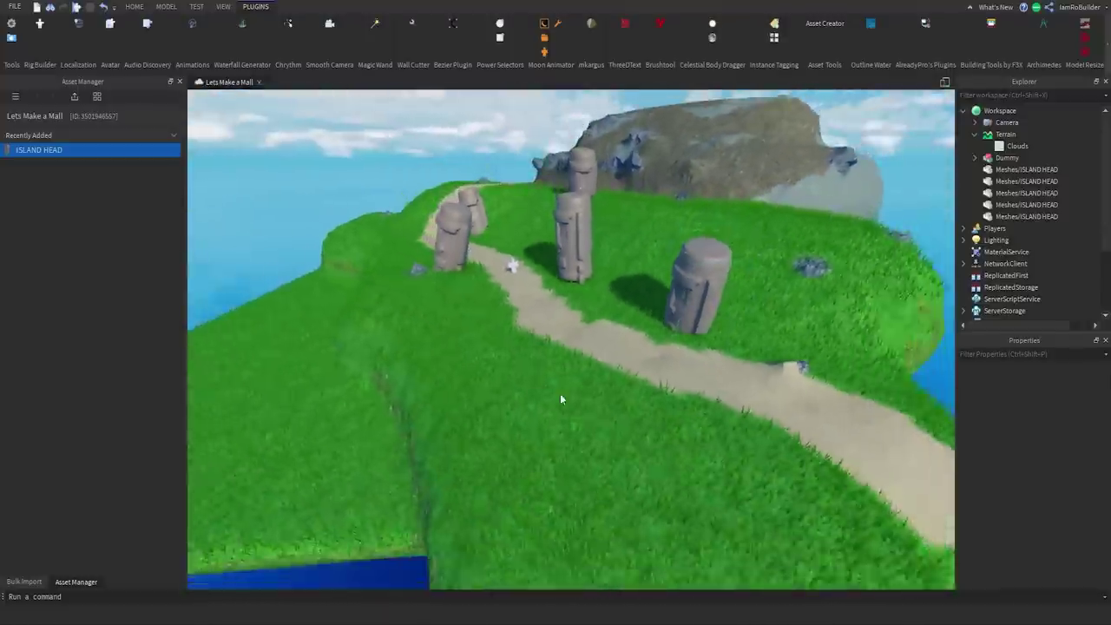
scroll(525, 310, up, 6)
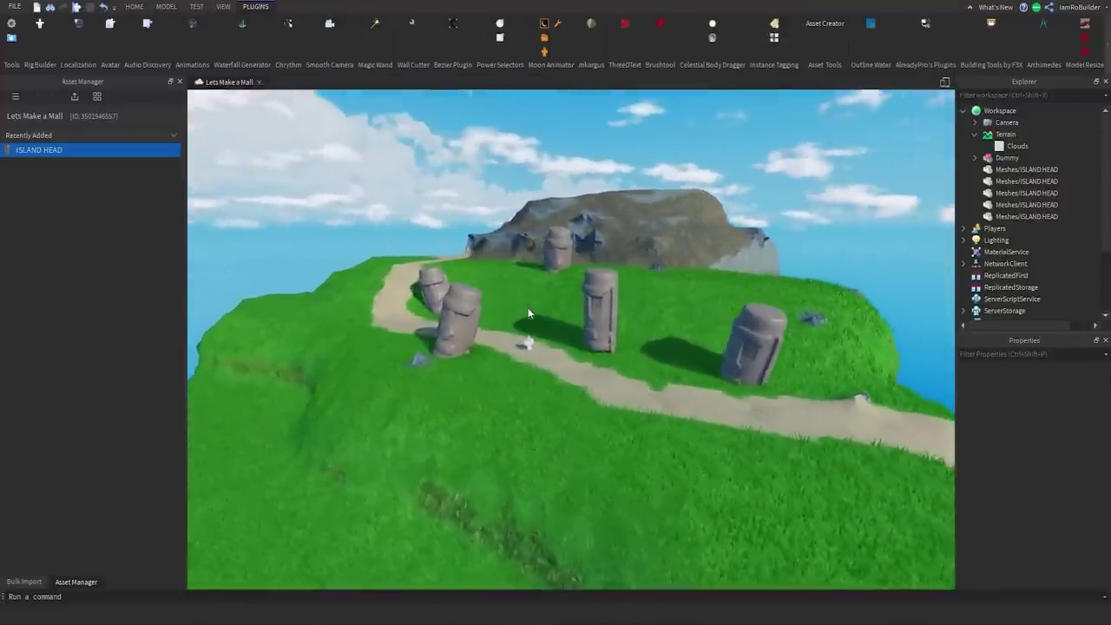
Inspect the stone heads up close from several sides, judging their tilt and their scale relative to the dummy
key(w)
right_drag(528, 308, 528, 308)
key(s)
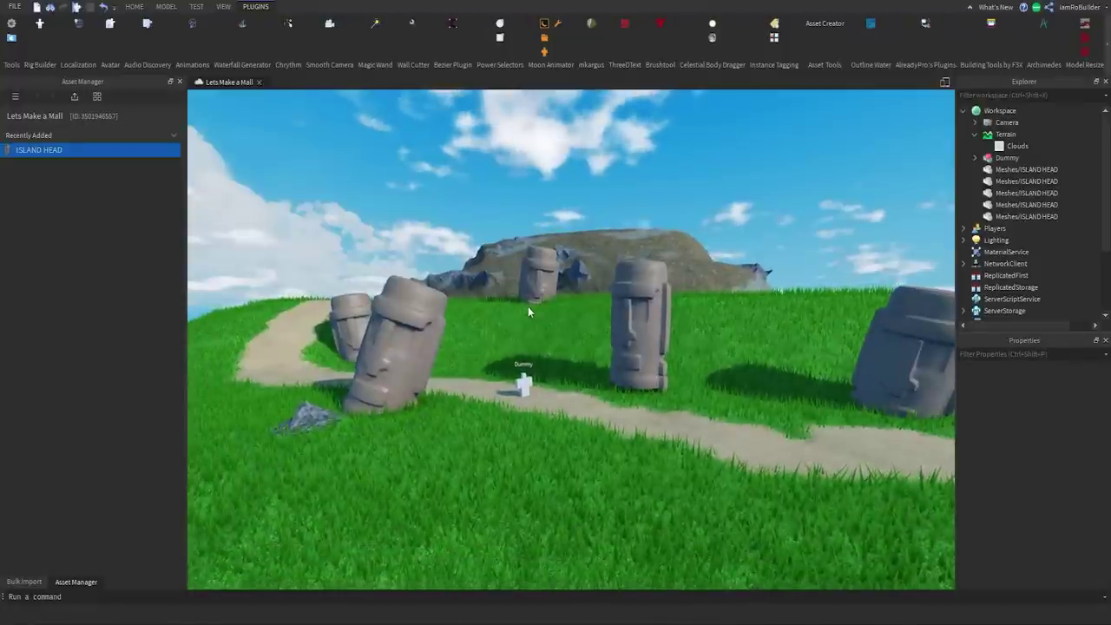
key(d)
right_drag(584, 309, 584, 309)
key(d)
key(w)
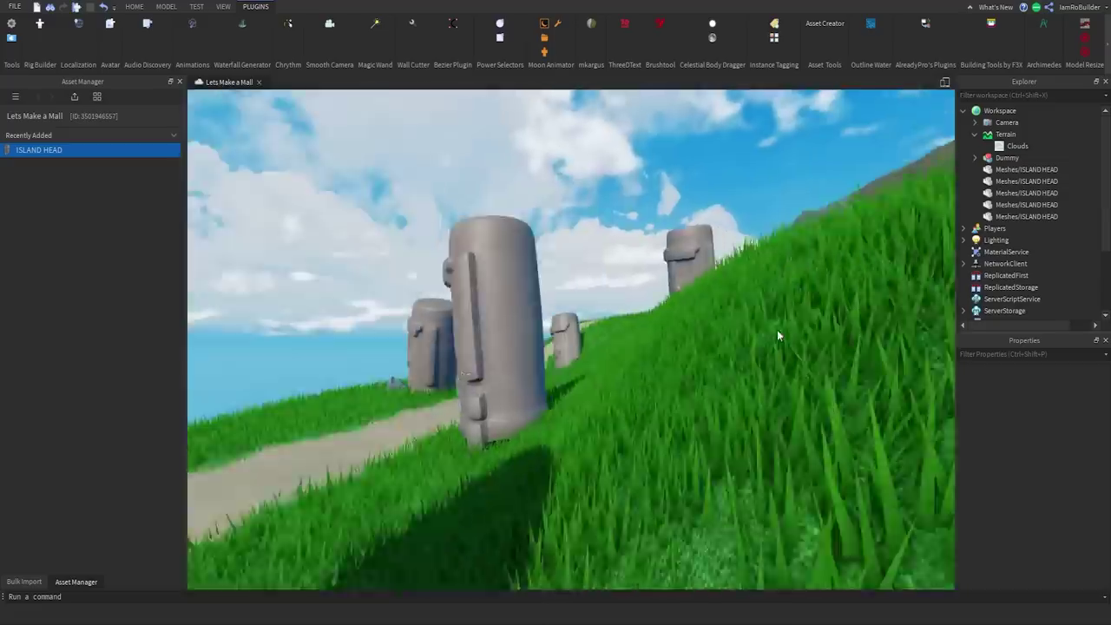
key(a)
key(a)
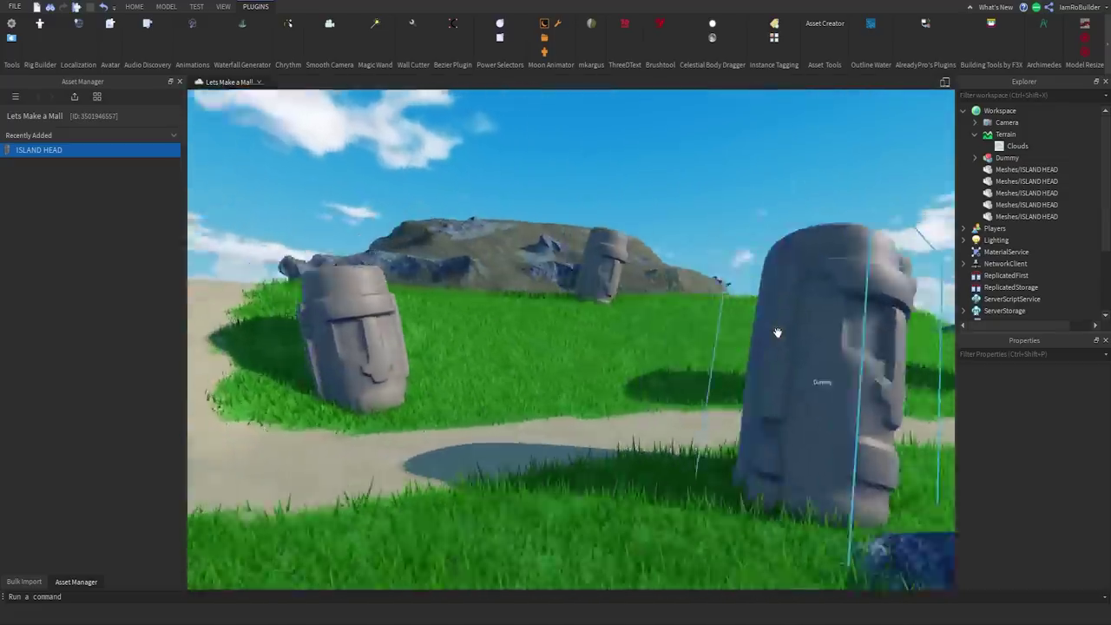